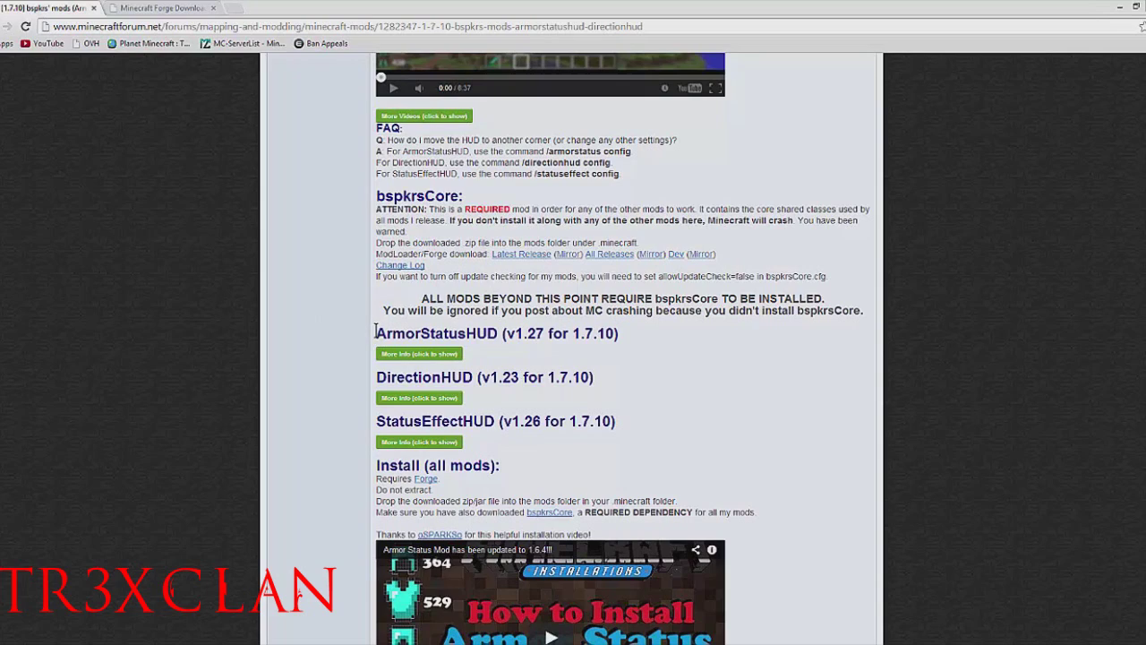
Review the ArmorStatusHUD, DirectionHUD, StatusEffectHUD and bspkrsCore sections of the forum thread, plus the Minecraft Forge downloads page.
left_click_drag(376, 331, 494, 335)
left_click(377, 385)
left_click_drag(377, 377, 482, 381)
left_click_drag(385, 420, 519, 424)
left_click(492, 419)
left_click(145, 9)
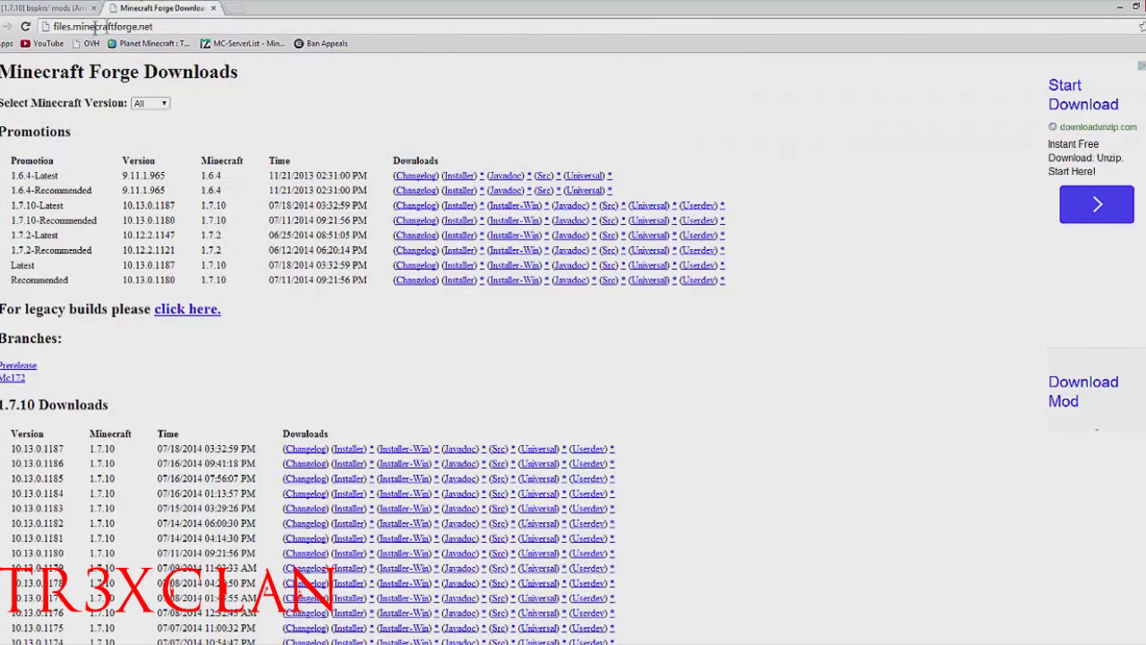
left_click(54, 9)
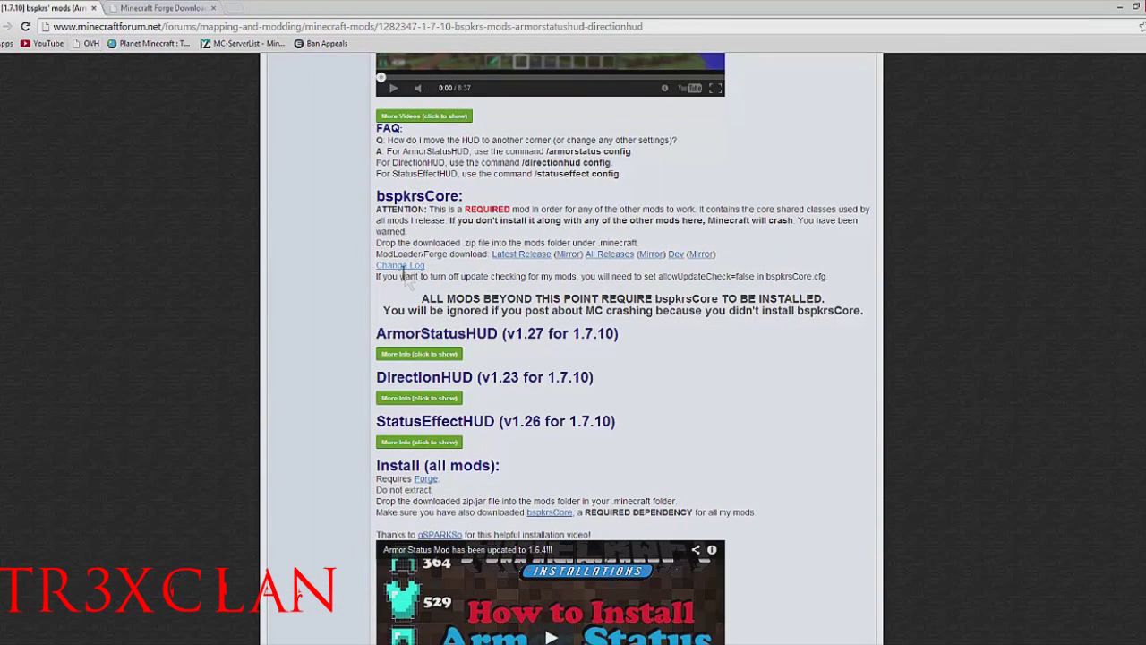
left_click_drag(406, 190, 358, 189)
left_click(381, 193)
scroll(452, 304, "down", 1)
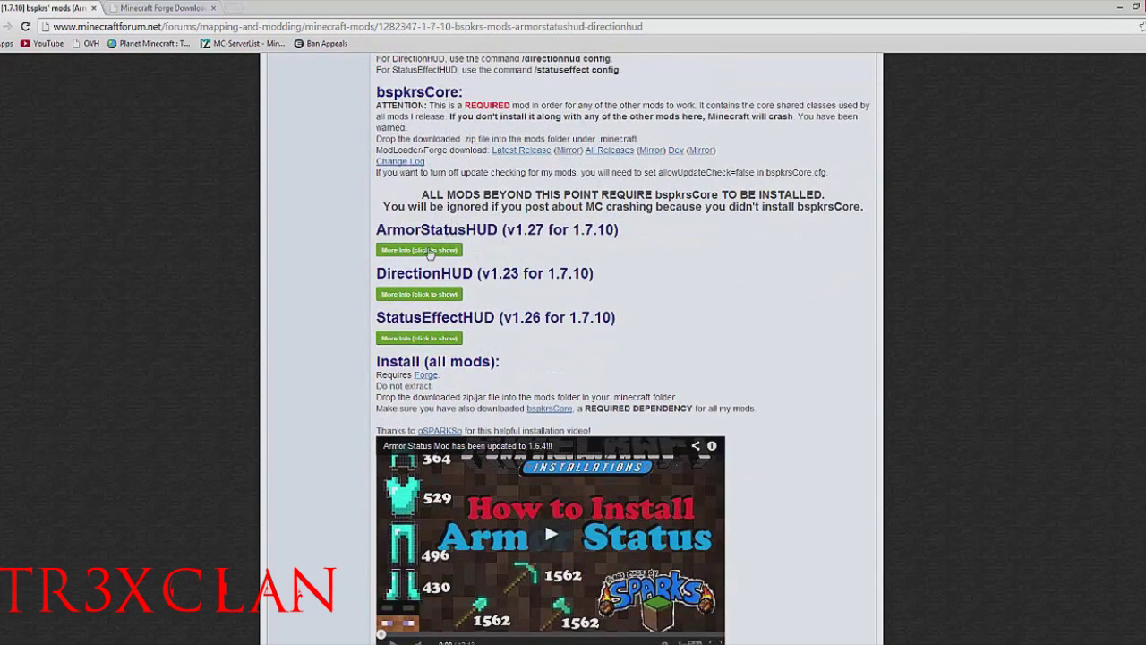
left_click(416, 254)
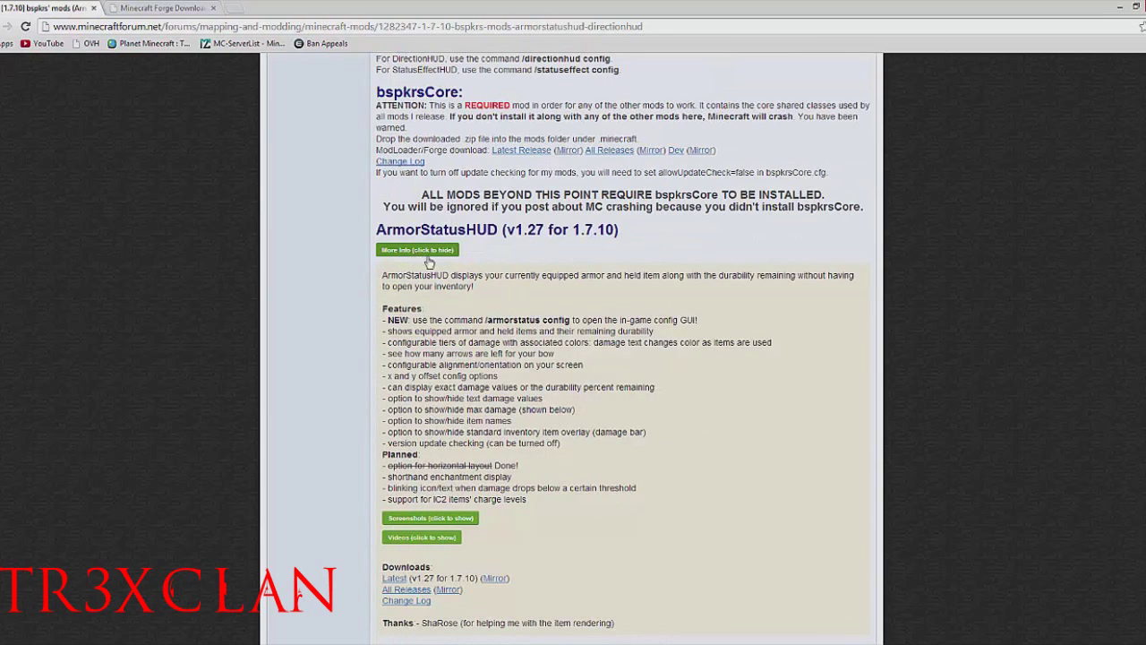
left_click(419, 254)
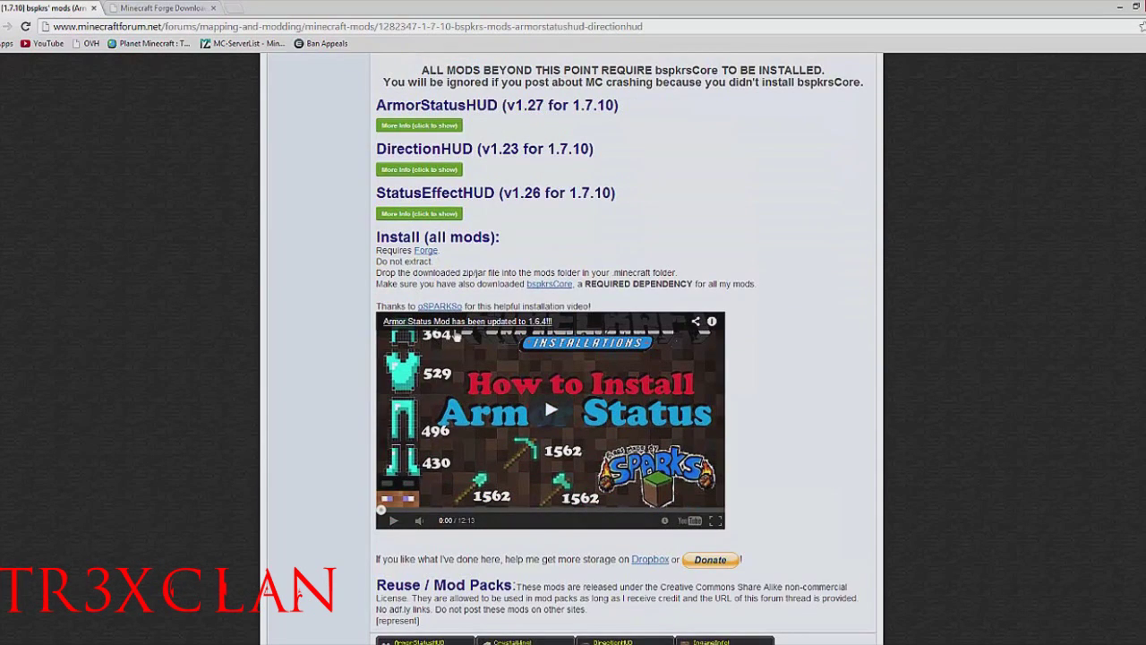
scroll(544, 396, "down", 1)
scroll(412, 269, "up", 4)
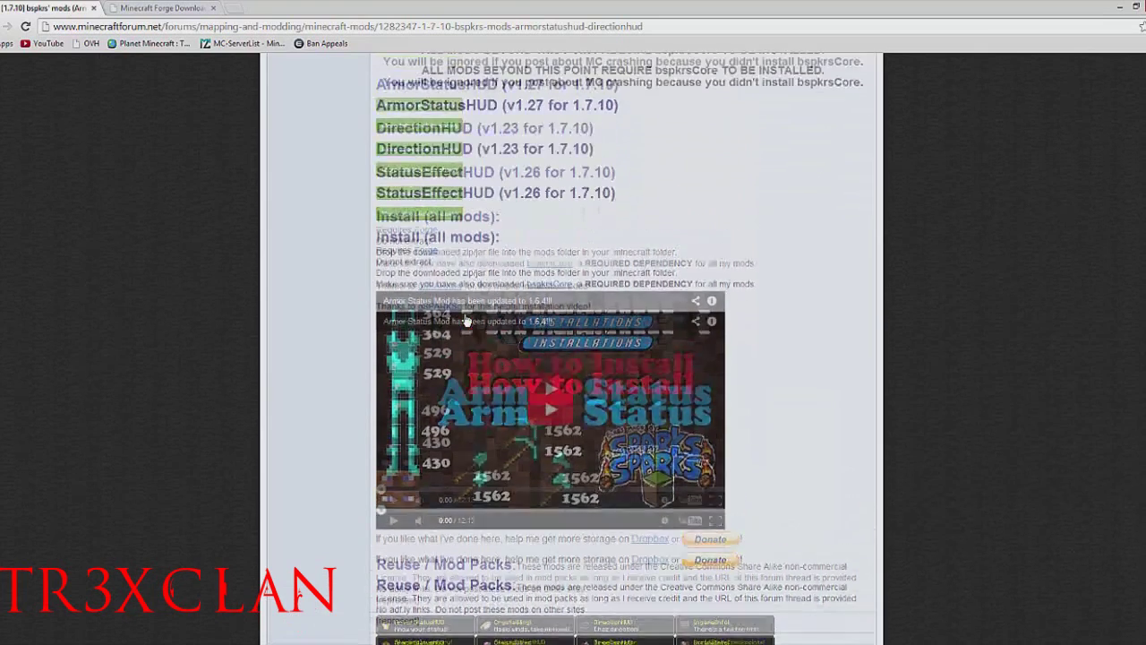
Download the latest bspkrsCore release, [1.7.10]bspkrsCore-universal-6.13.jar, through its dl.bspk.rs link and keep the file.
left_click_drag(377, 220, 462, 221)
left_click(429, 225)
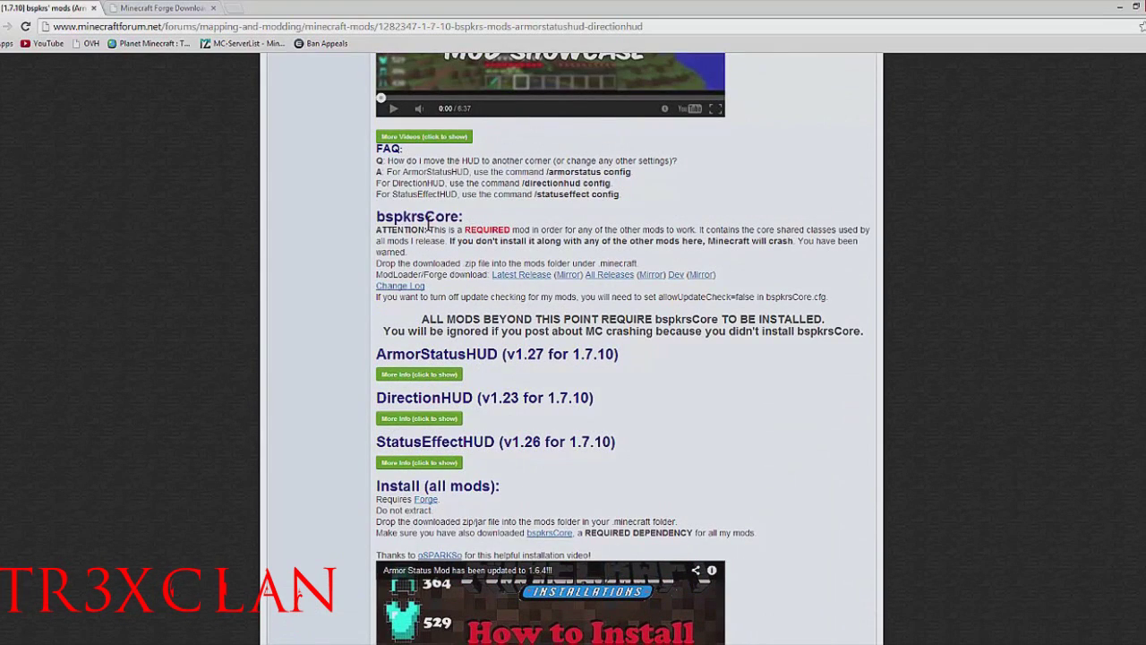
middle_click(534, 276)
left_click(170, 11)
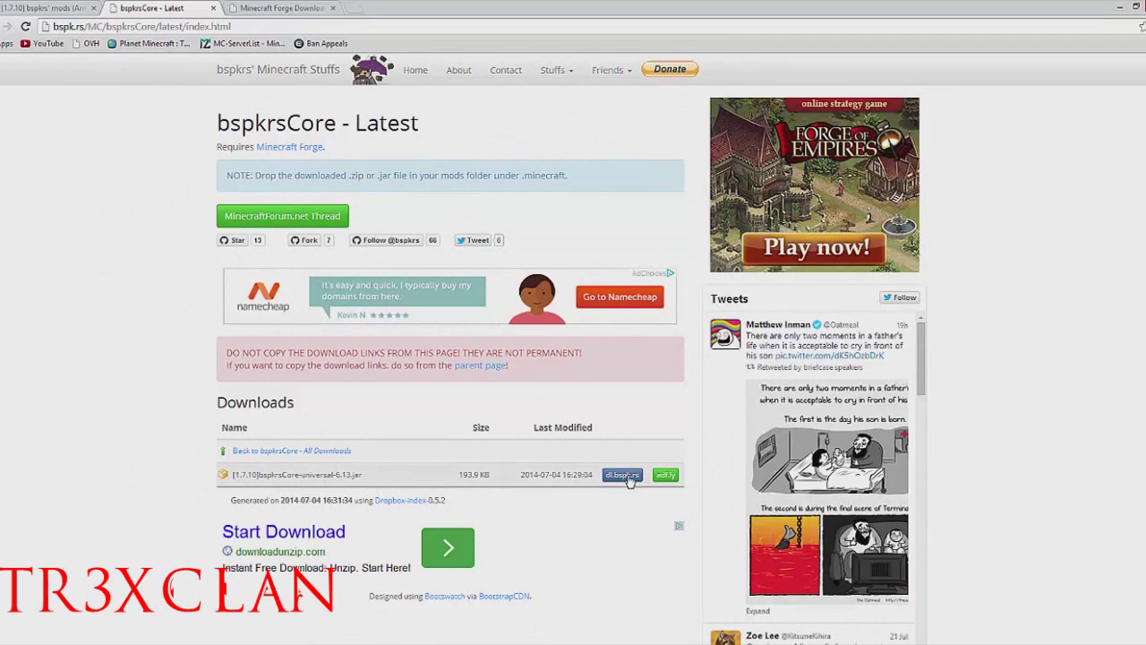
left_click(627, 478)
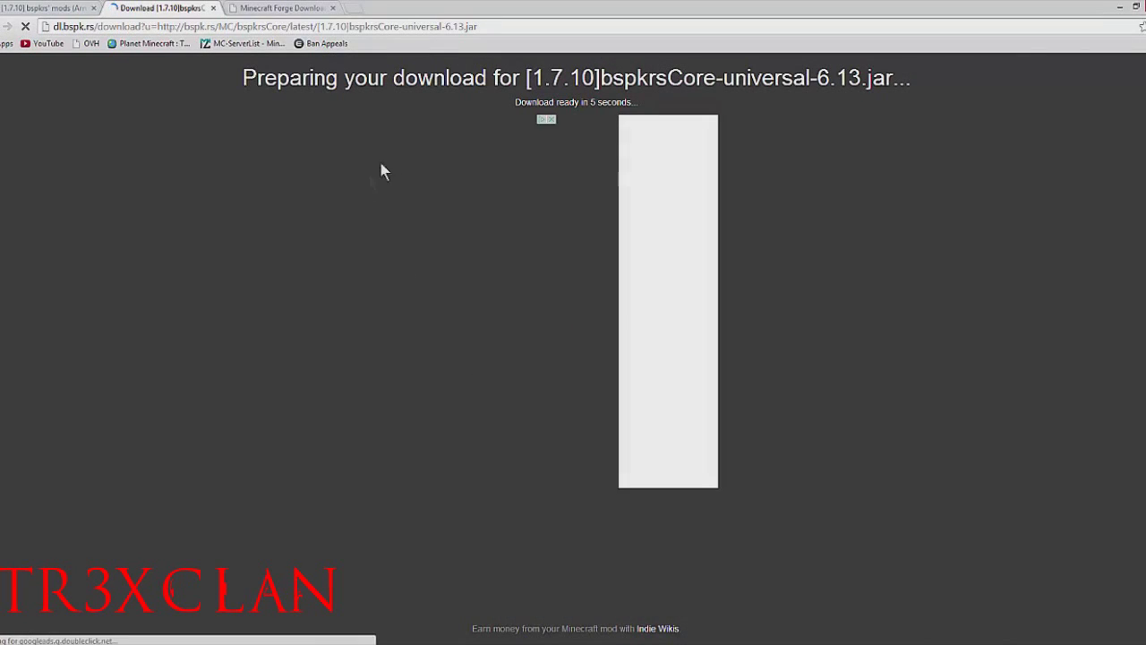
left_click_drag(639, 102, 506, 99)
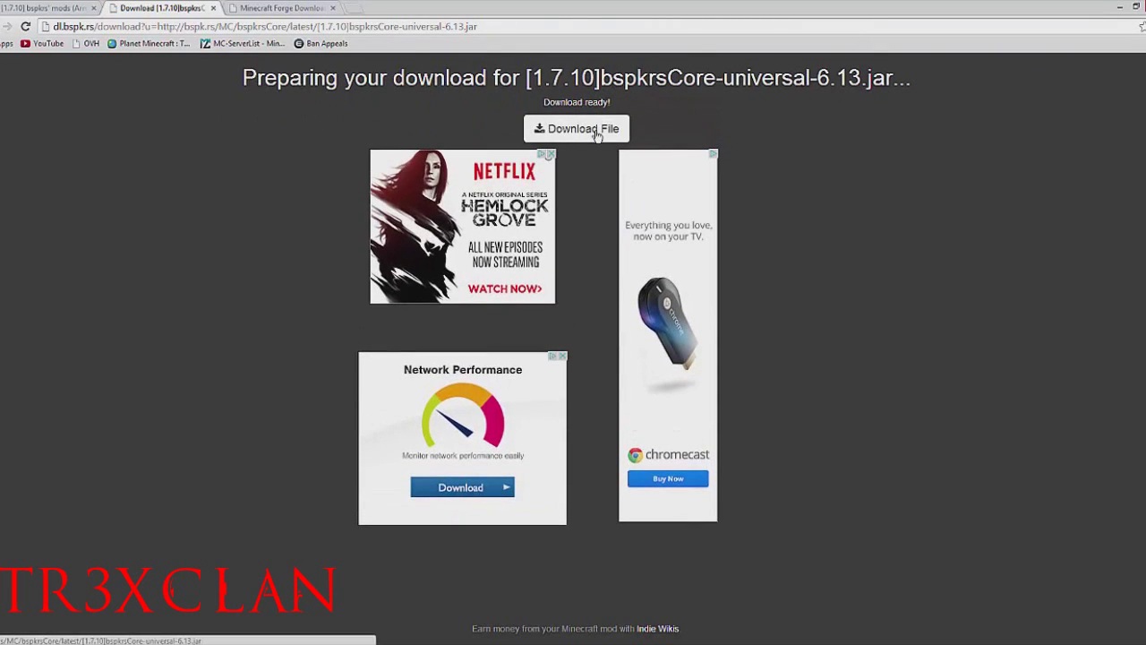
left_click(597, 133)
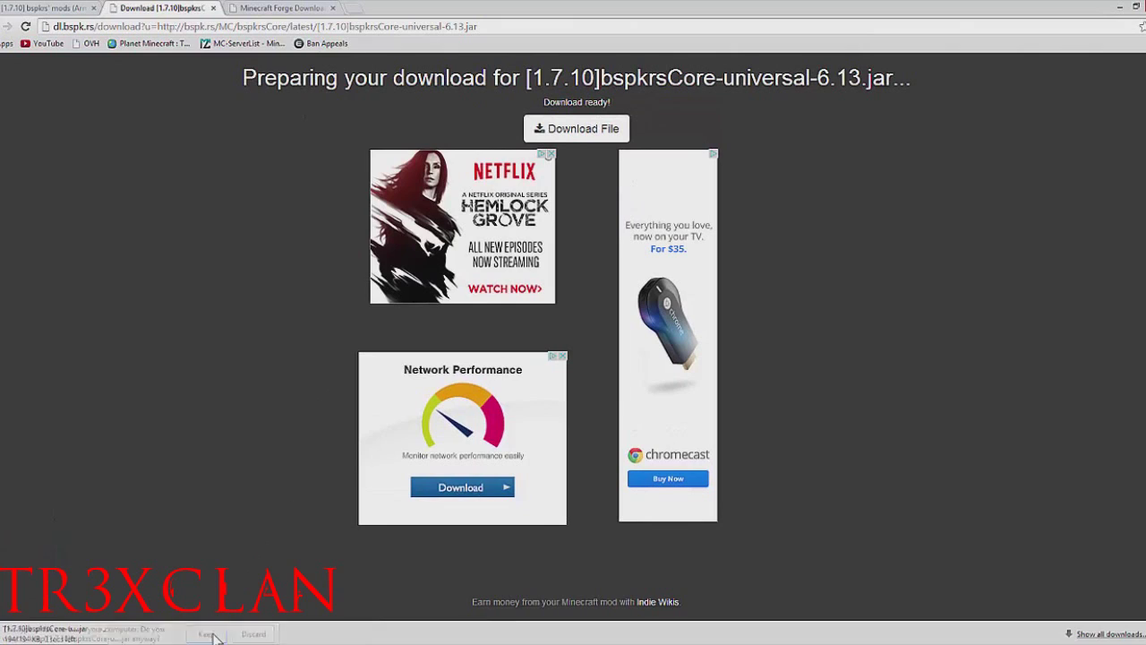
left_click(207, 633)
From the forum thread, open the latest ArmorStatusHUD release and request [1.7.10]ArmorStatusHUD-client-1.27.jar through its dl.bspk.rs link.
left_click(45, 8)
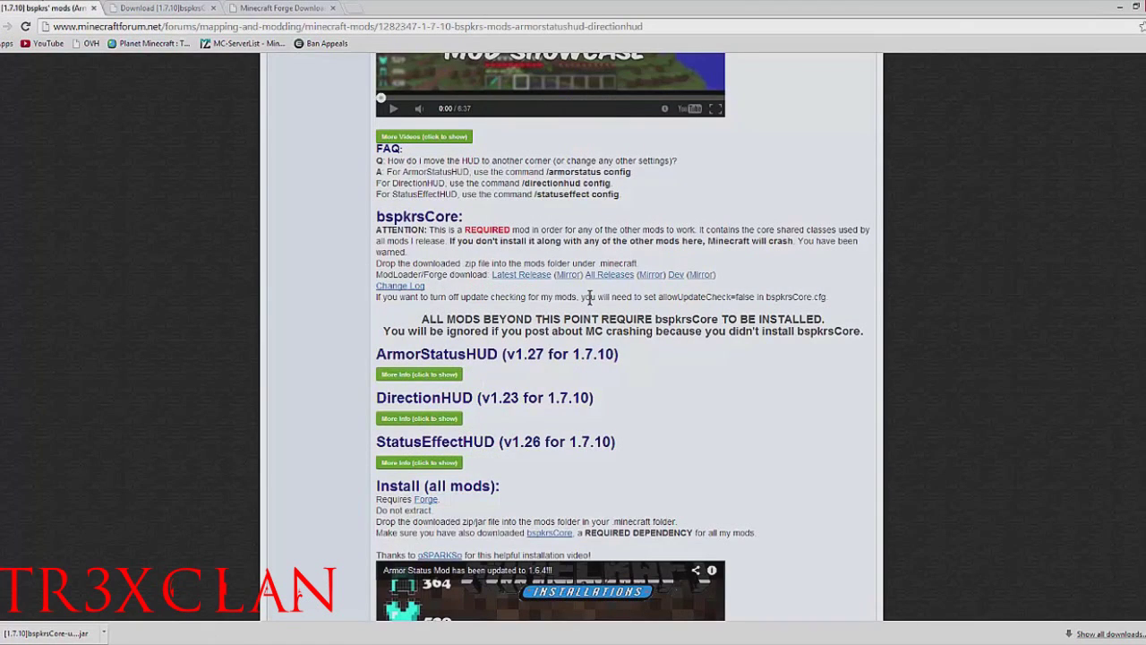
left_click(419, 374)
scroll(421, 474, "down", 2)
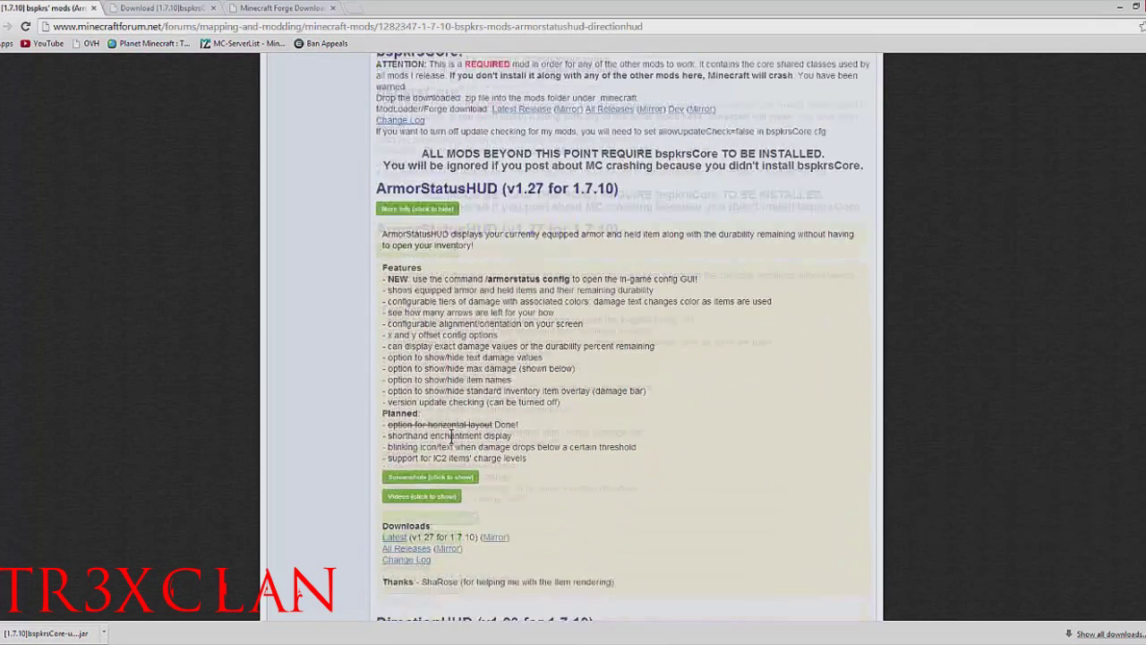
left_click(397, 518)
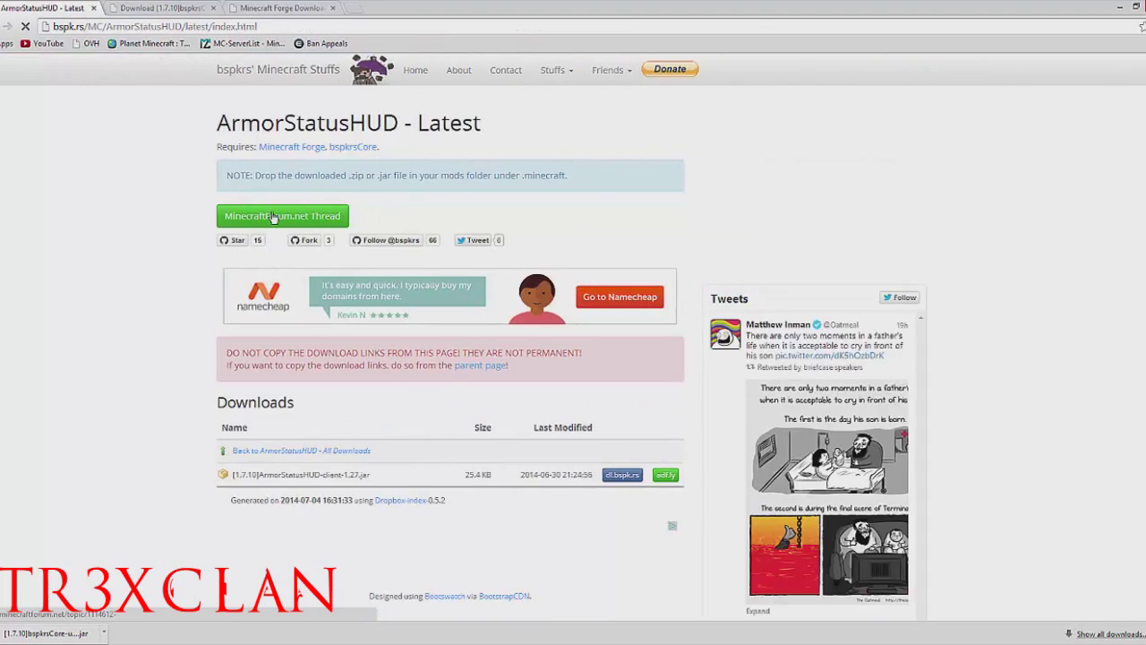
left_click(624, 476)
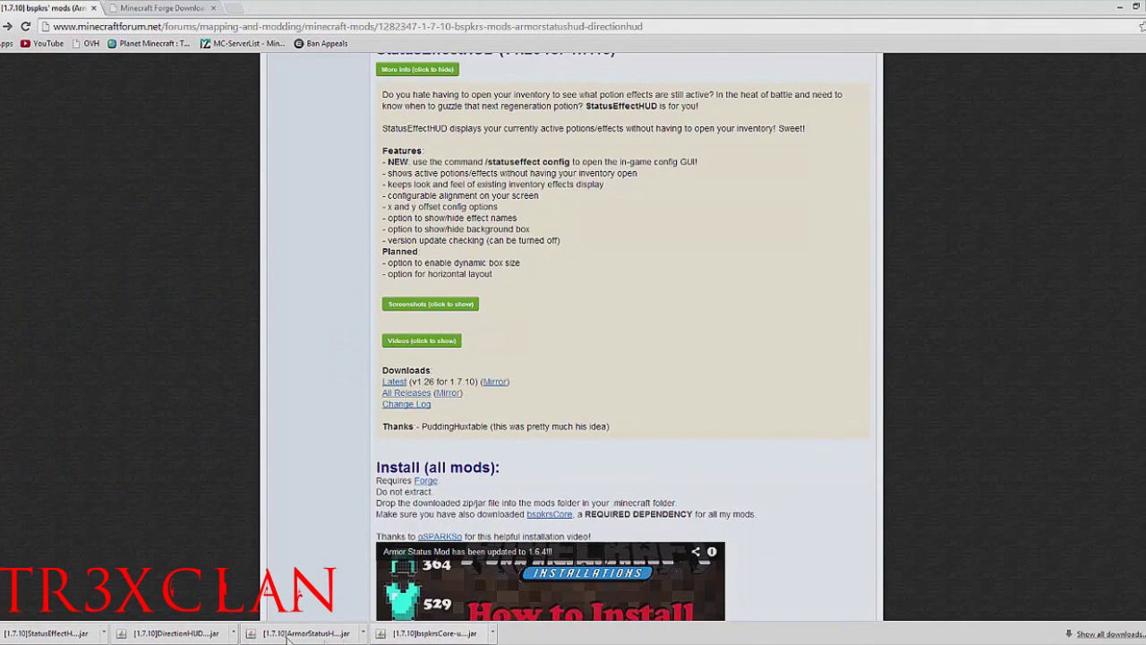
Compare the Minecraft version of the Forge downloads with the version in the bspkrs' mods thread title.
left_click(154, 9)
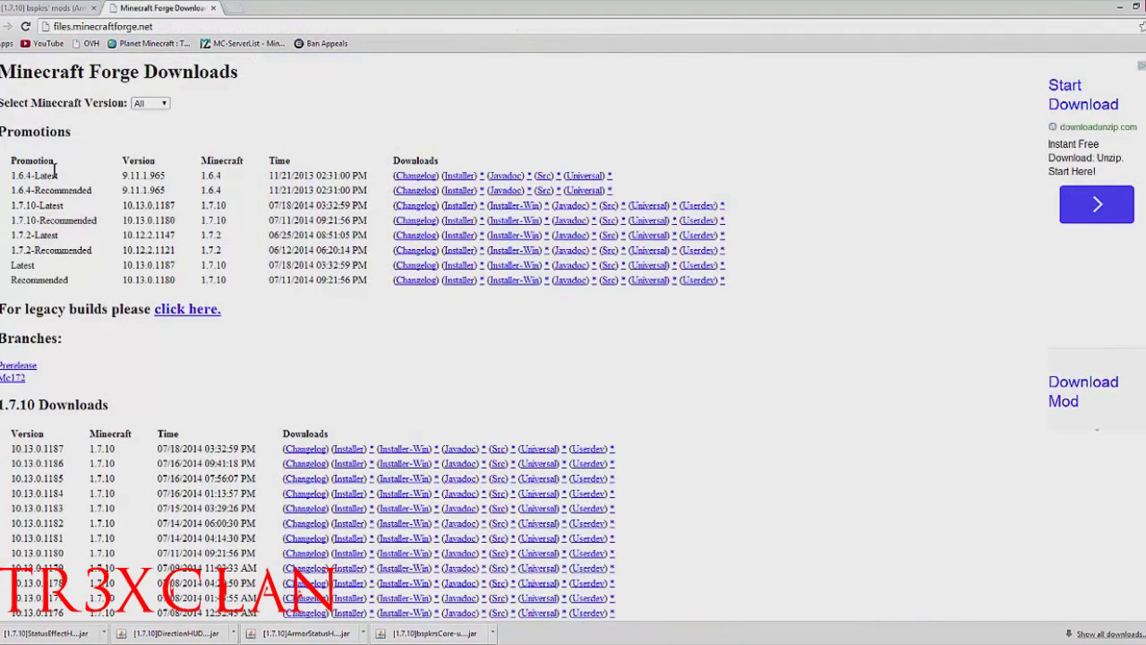
left_click_drag(12, 448, 59, 449)
left_click_drag(1, 406, 32, 405)
left_click(32, 405)
left_click(1, 408)
left_click(27, 405)
left_click(49, 8)
scroll(350, 232, "up", 5)
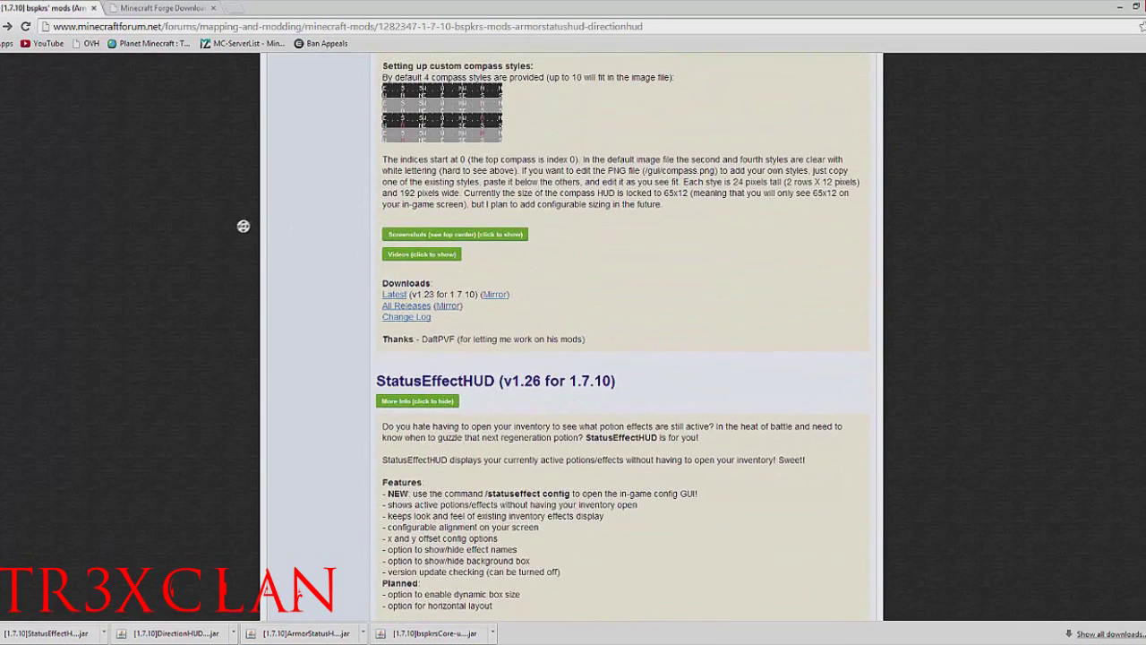
scroll(277, 162, "up", 15)
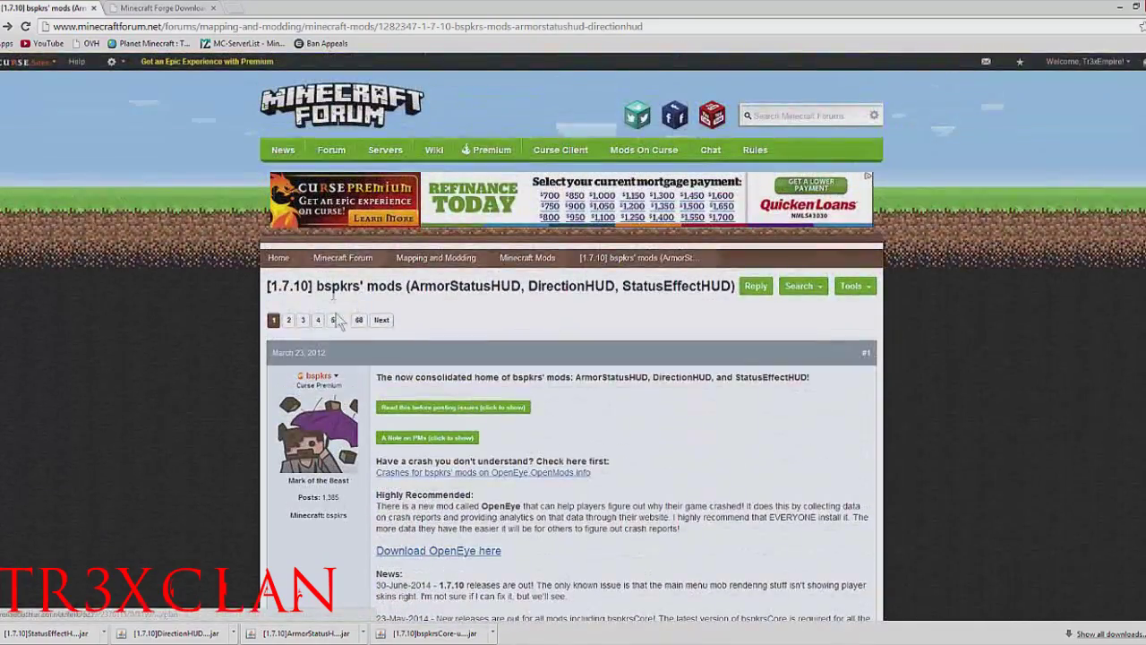
left_click_drag(269, 286, 324, 283)
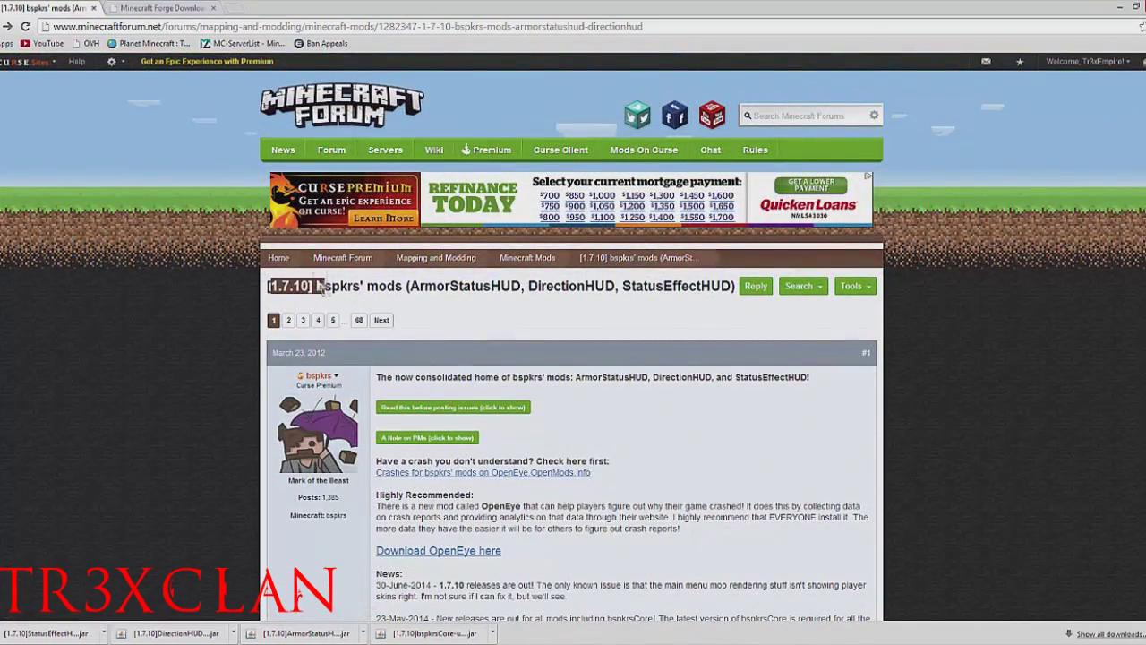
left_click(310, 286)
Download the Forge 10.13.0.1187 installer for Minecraft 1.7.10, skipping the adf.ly advertisement and keeping the file.
left_click(151, 8)
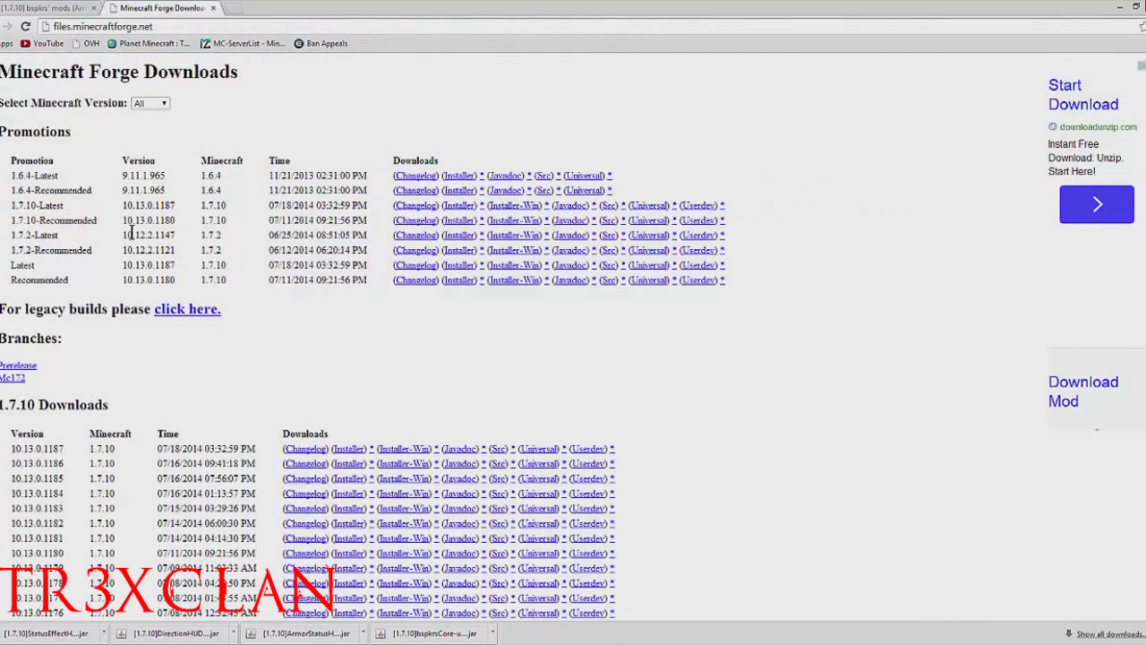
scroll(138, 391, "down", 1)
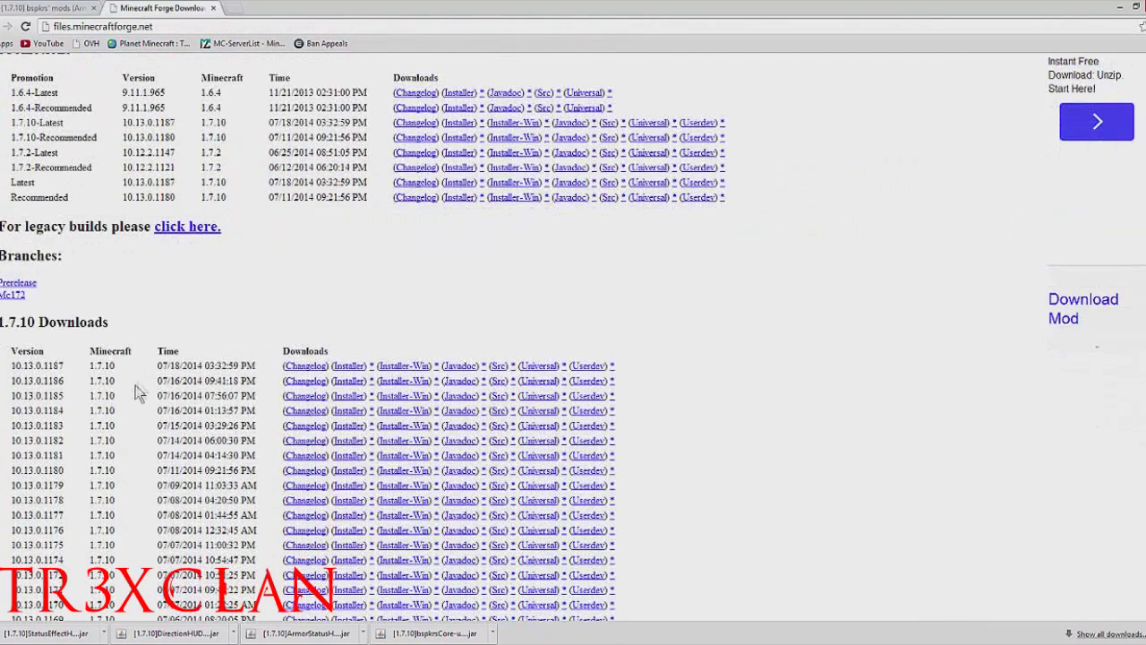
left_click(347, 367)
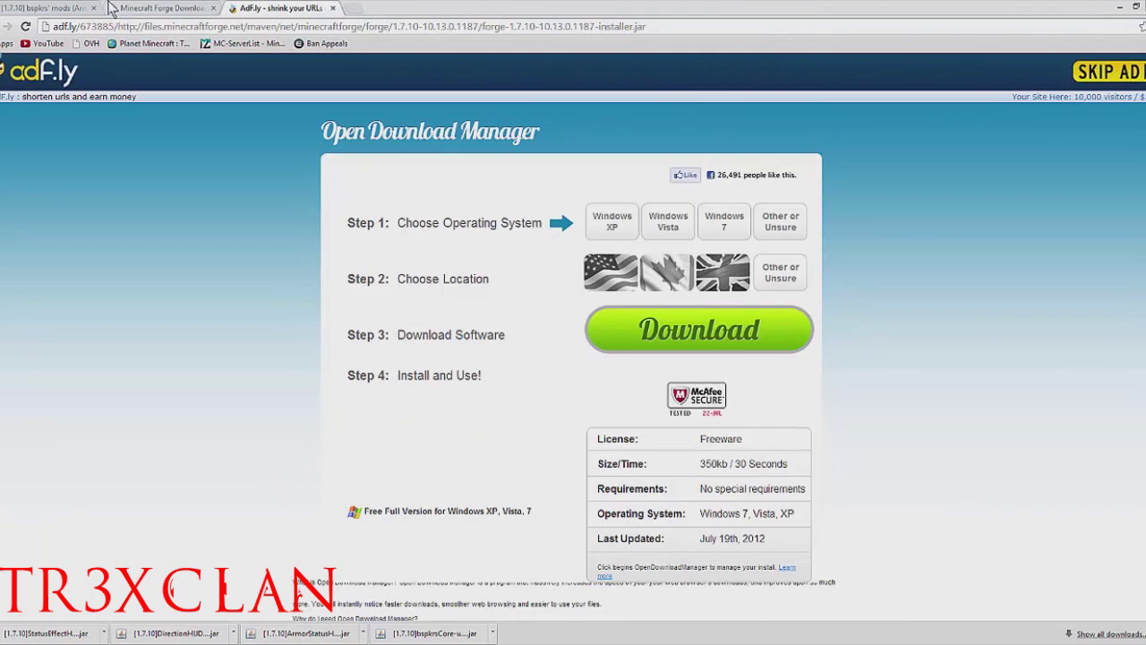
left_click(152, 8)
left_click(273, 8)
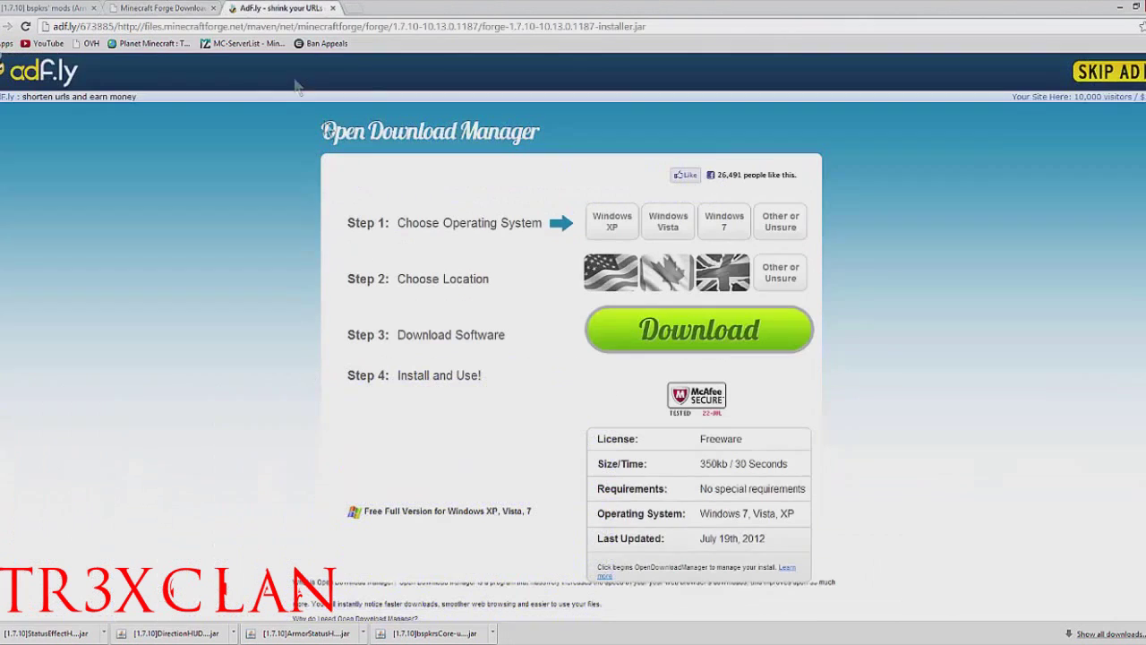
left_click(1107, 73)
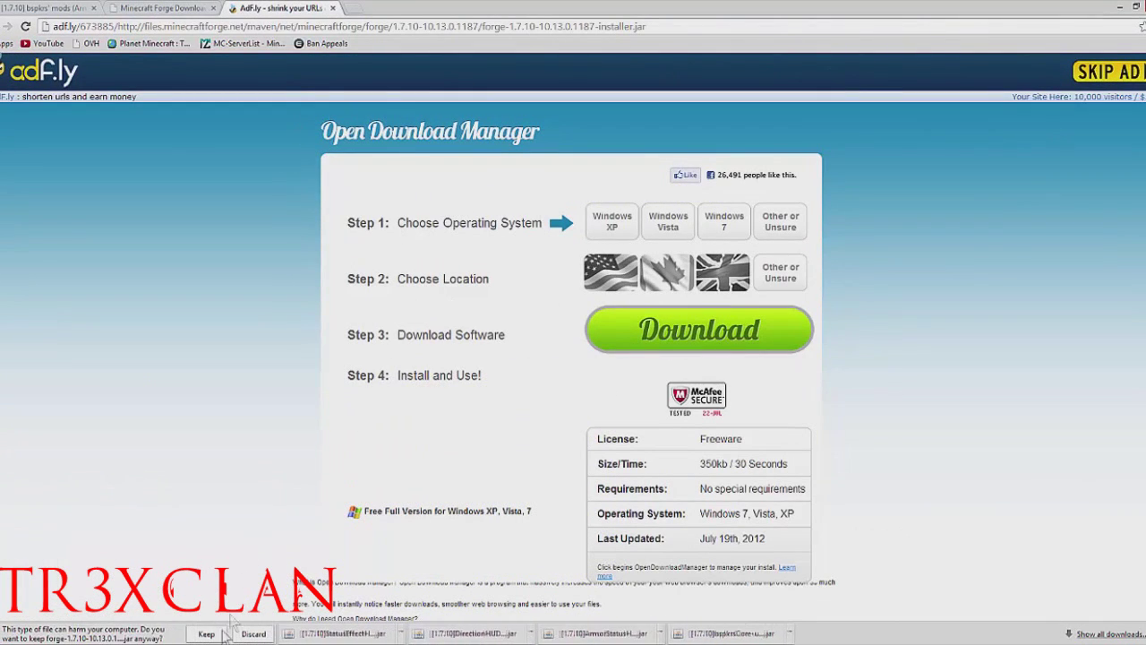
left_click(205, 634)
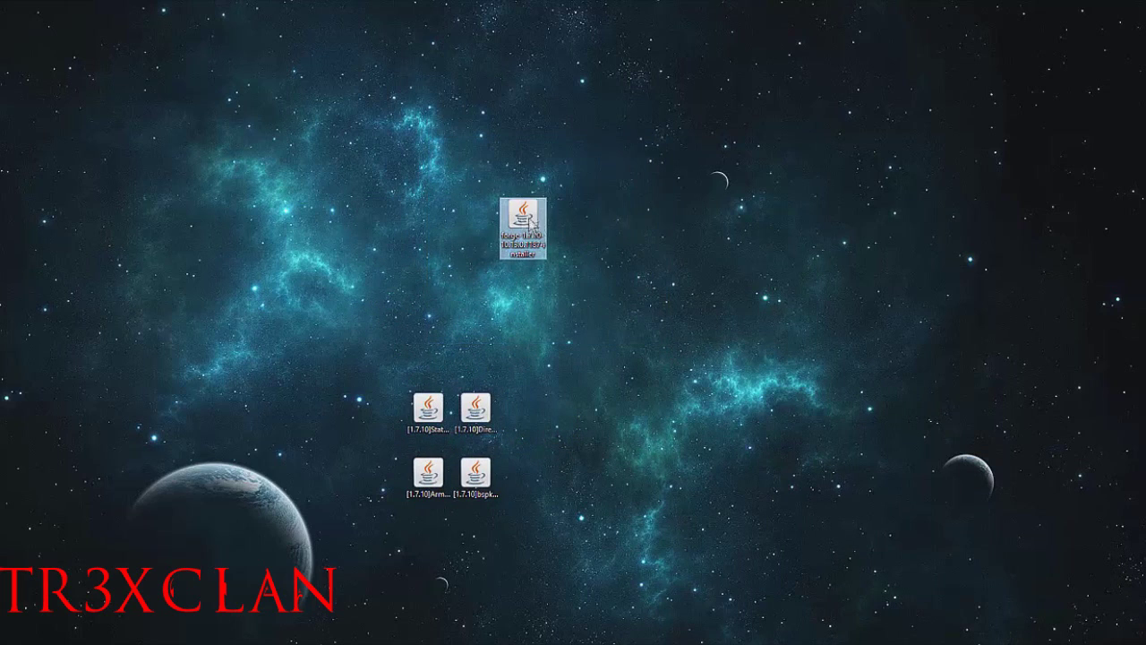
Try to install the Forge 10.13.0.1187 client into the .minecraft folder with the downloaded installer.
left_click(570, 221)
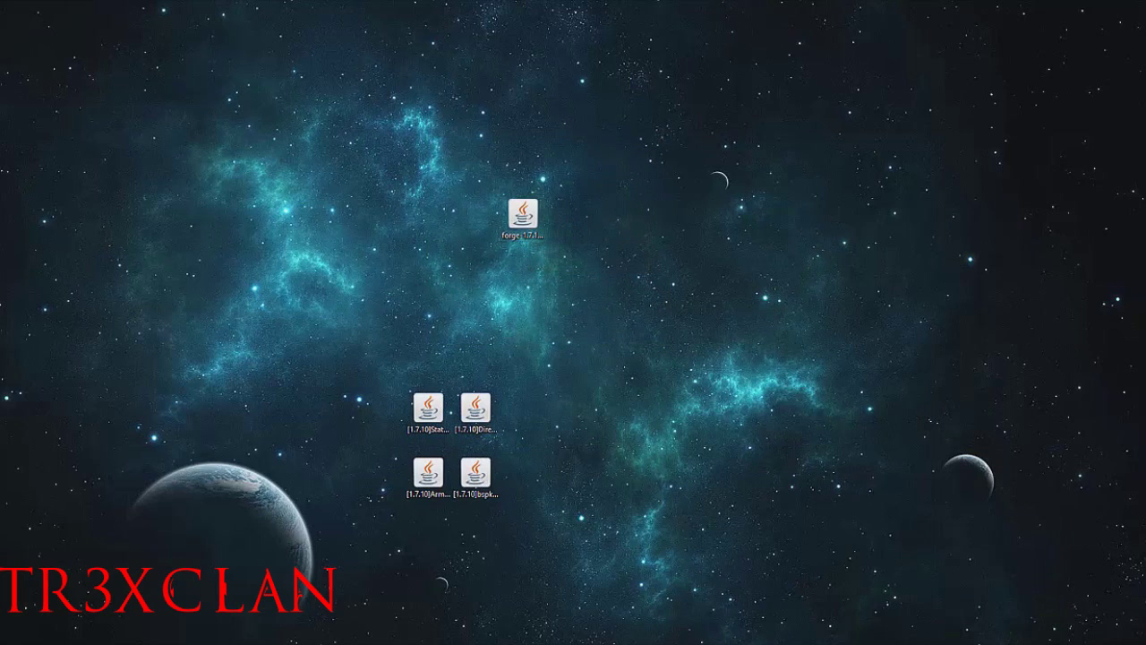
left_click_drag(1145, 255, 709, 165)
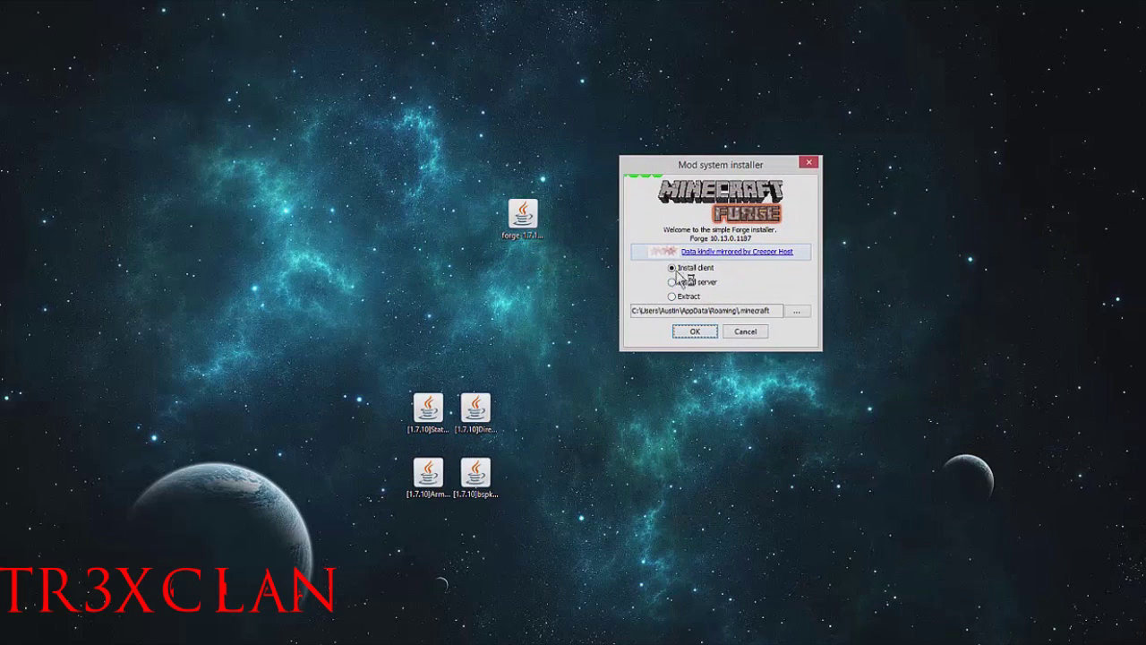
left_click(695, 331)
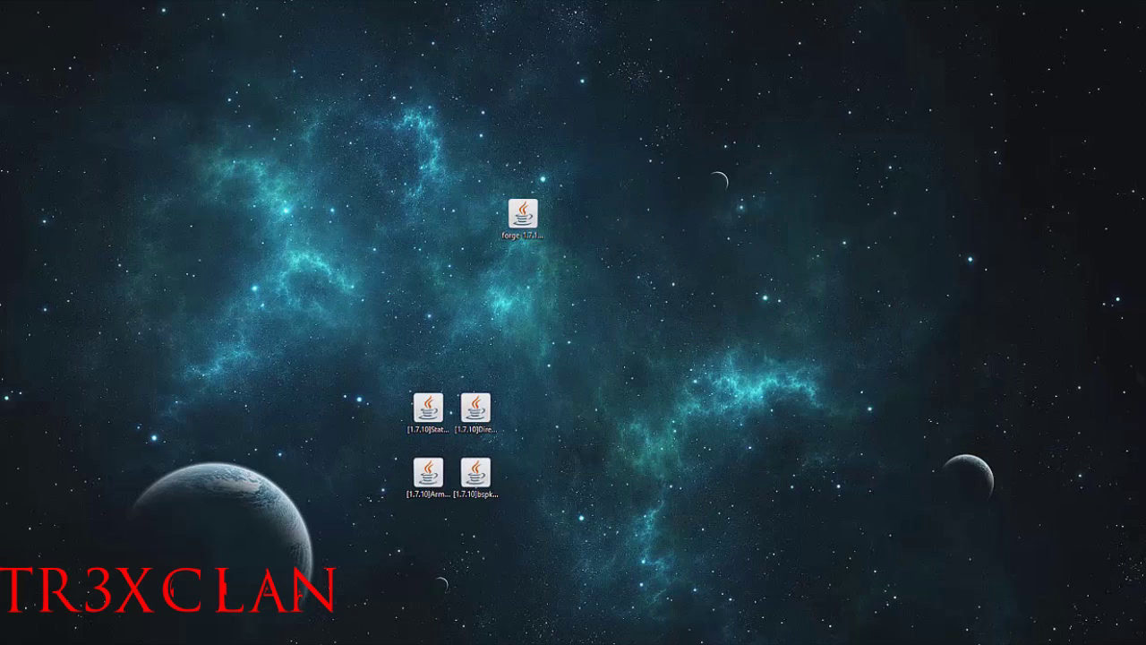
left_click_drag(1111, 231, 567, 142)
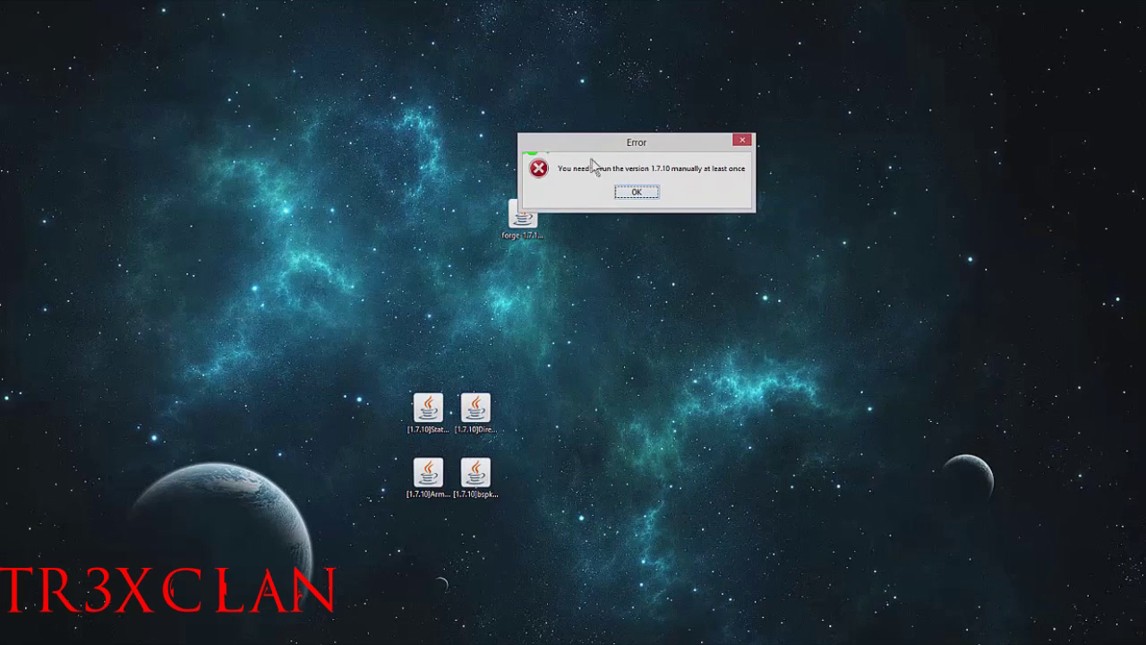
left_click(634, 193)
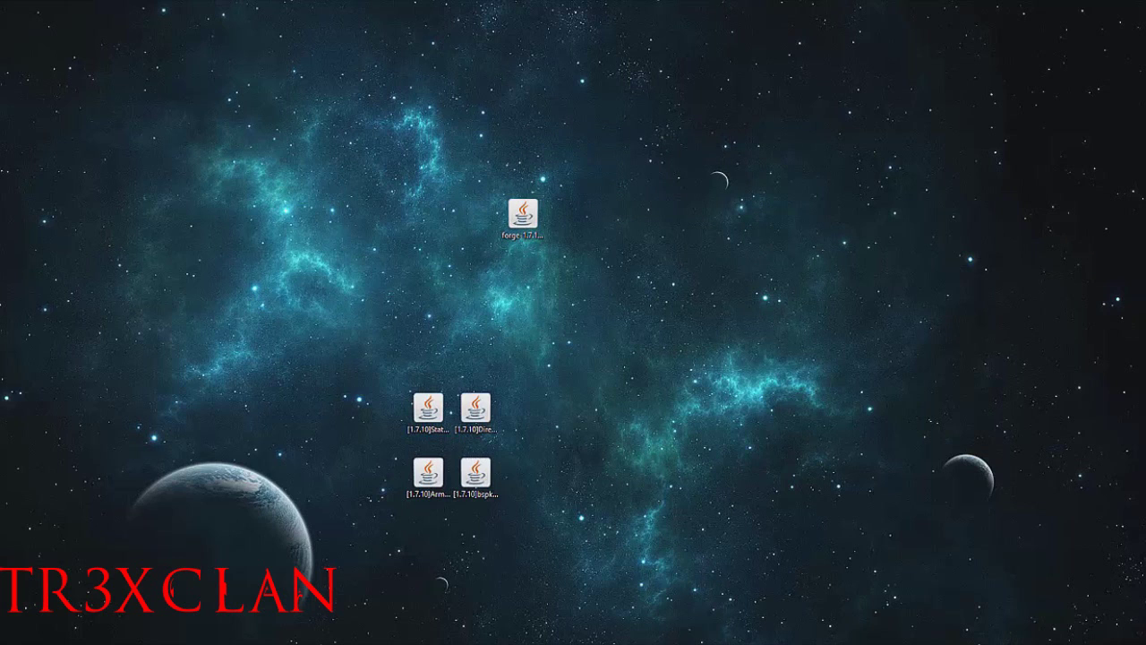
Run the Forge installer from the desktop again and complete the Forge 10.13.0.1187 client profile installation.
left_click_drag(1145, 178, 657, 130)
left_click(521, 228)
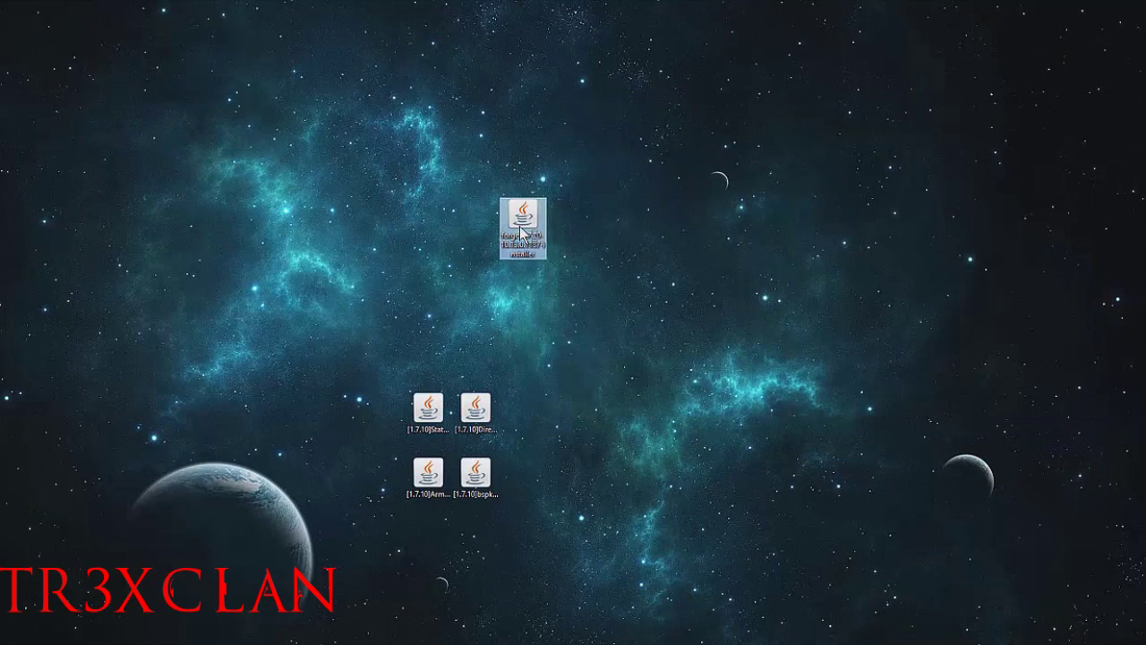
left_click(696, 186)
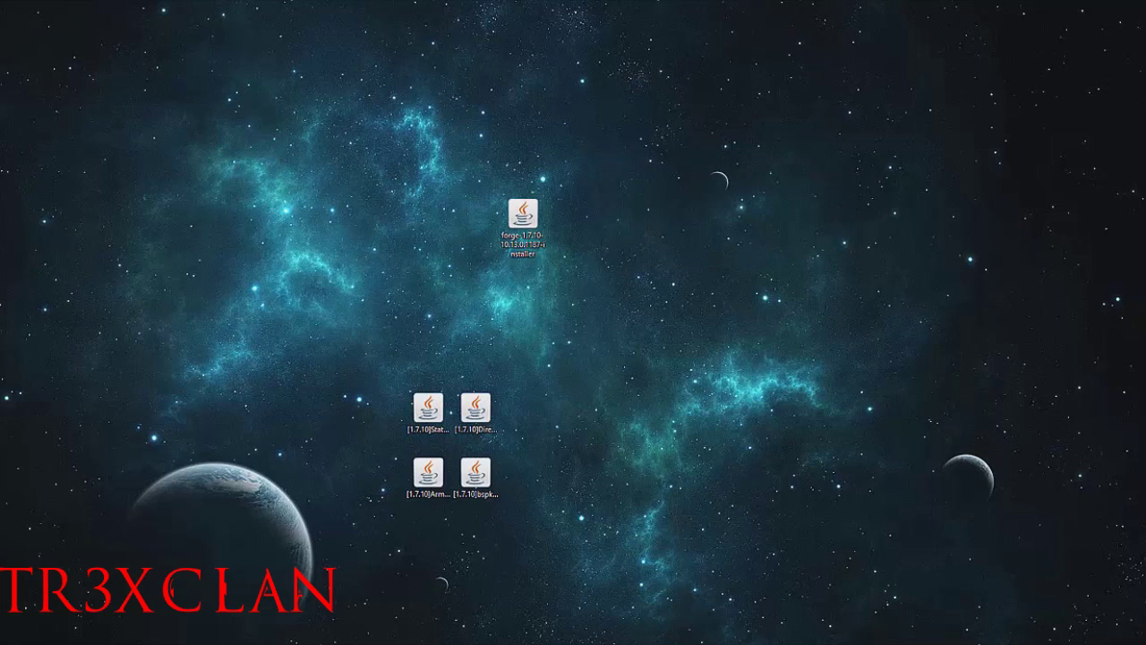
left_click_drag(780, 34, 549, 178)
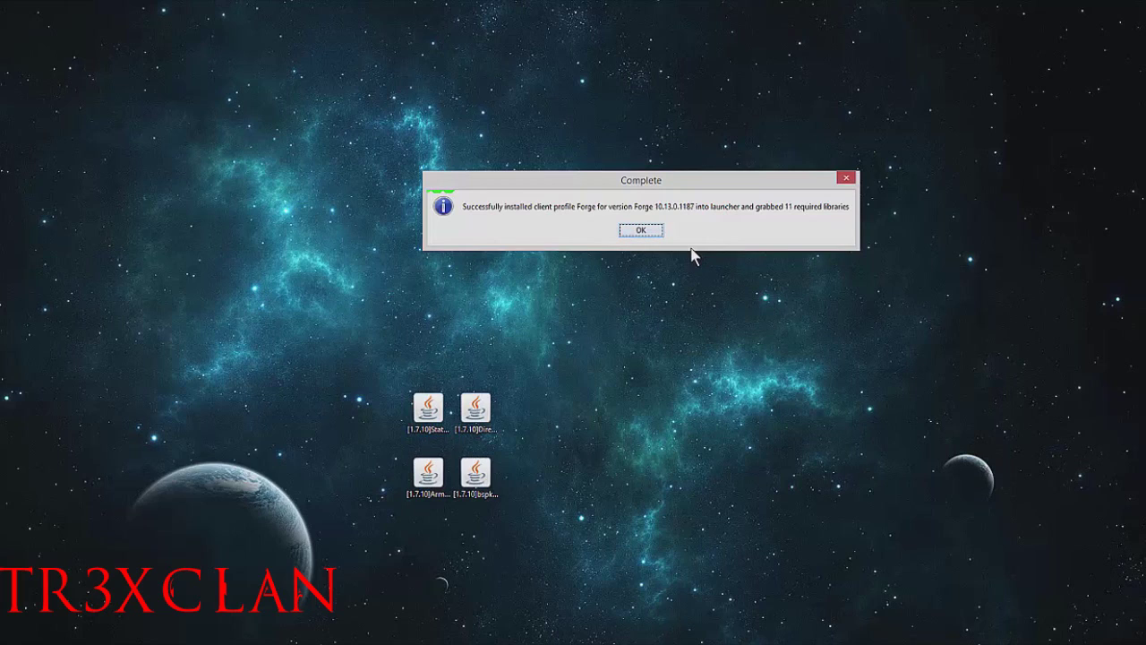
left_click(639, 230)
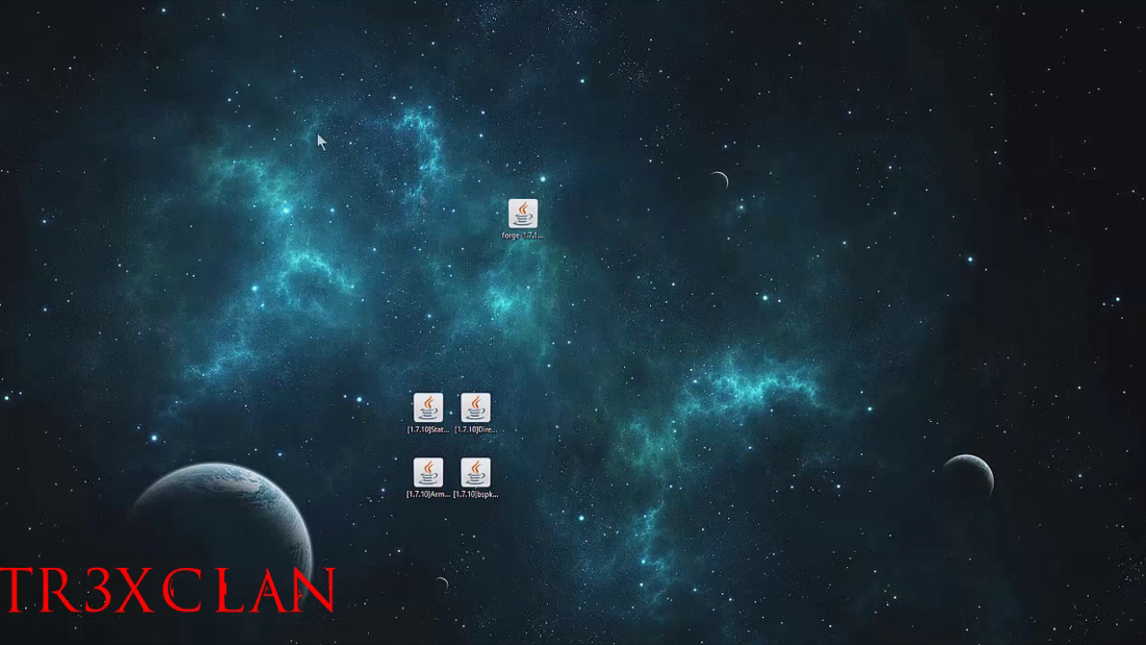
right_click(316, 159)
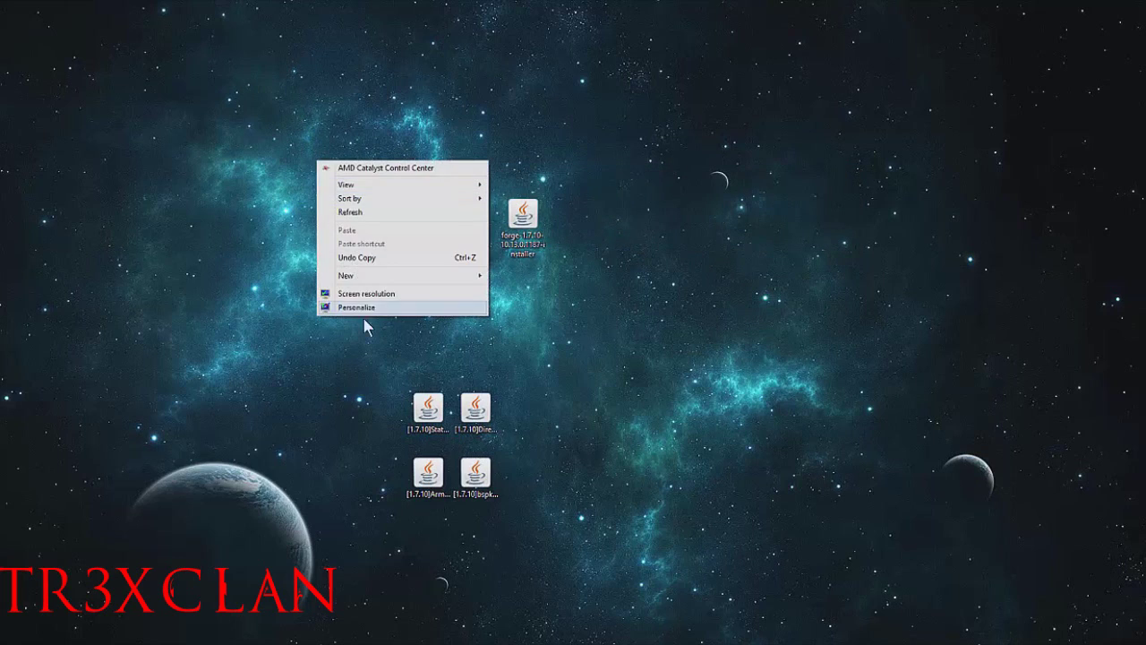
Open the .minecraft folder in AppData Roaming and create a new folder named mods in it.
left_click(252, 196)
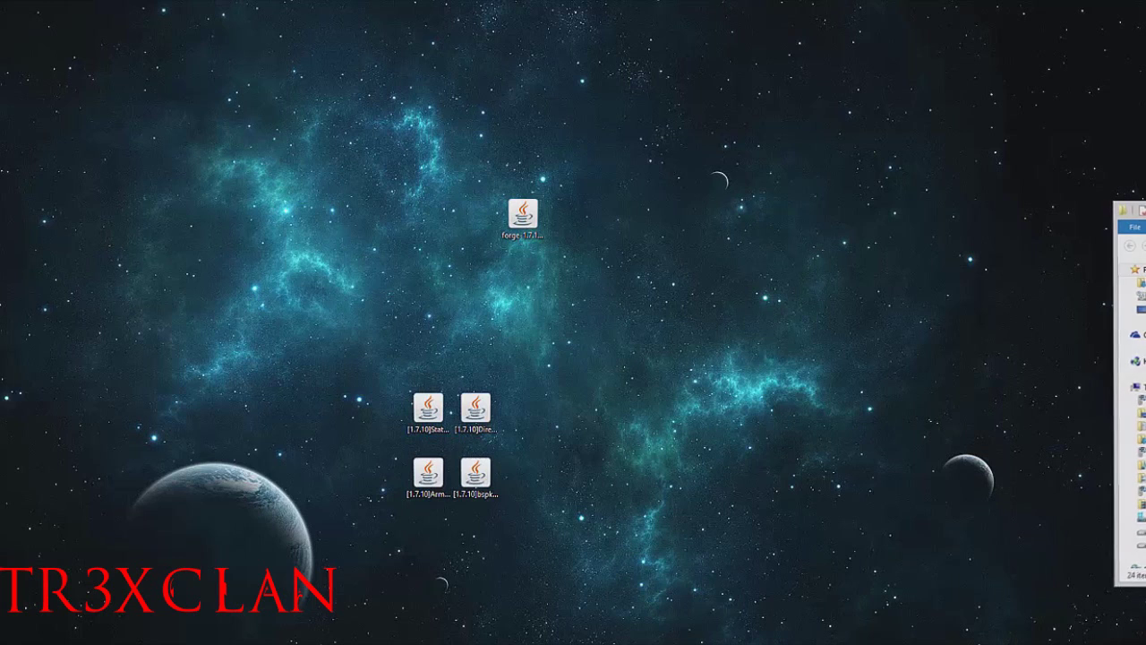
left_click_drag(1145, 211, 759, 161)
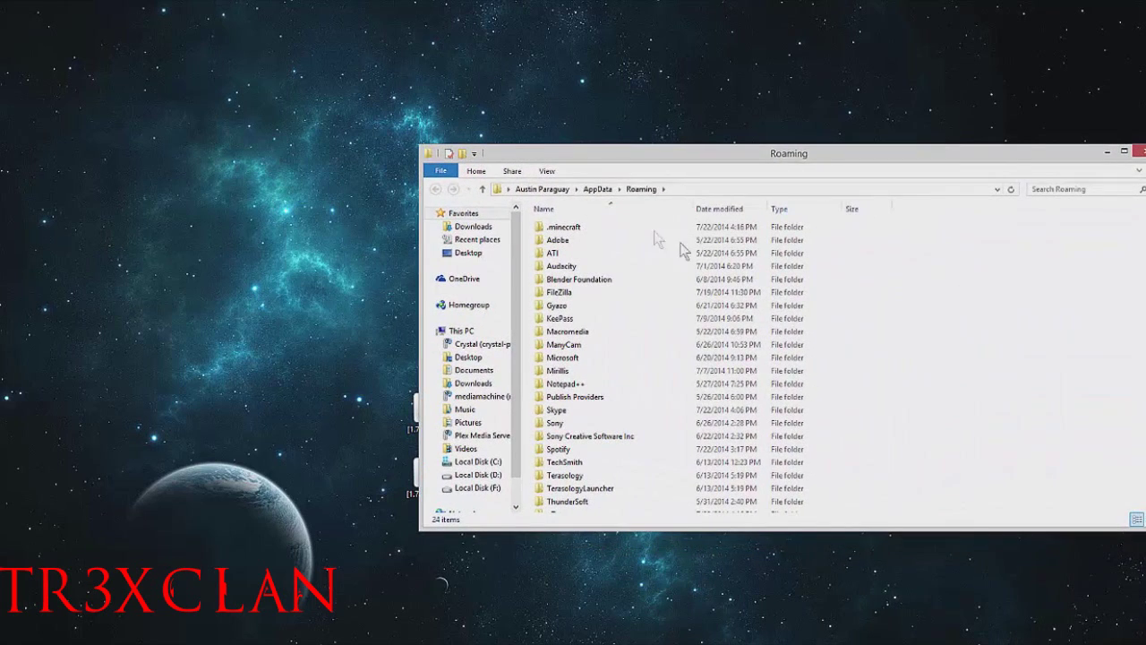
double_click(631, 227)
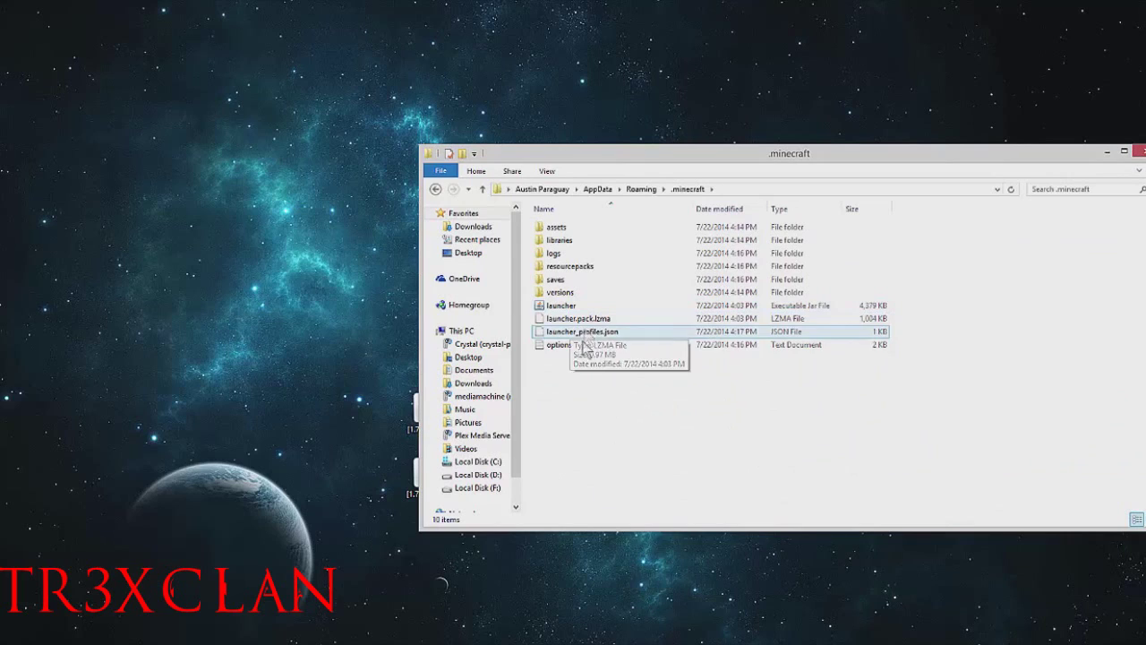
right_click(603, 388)
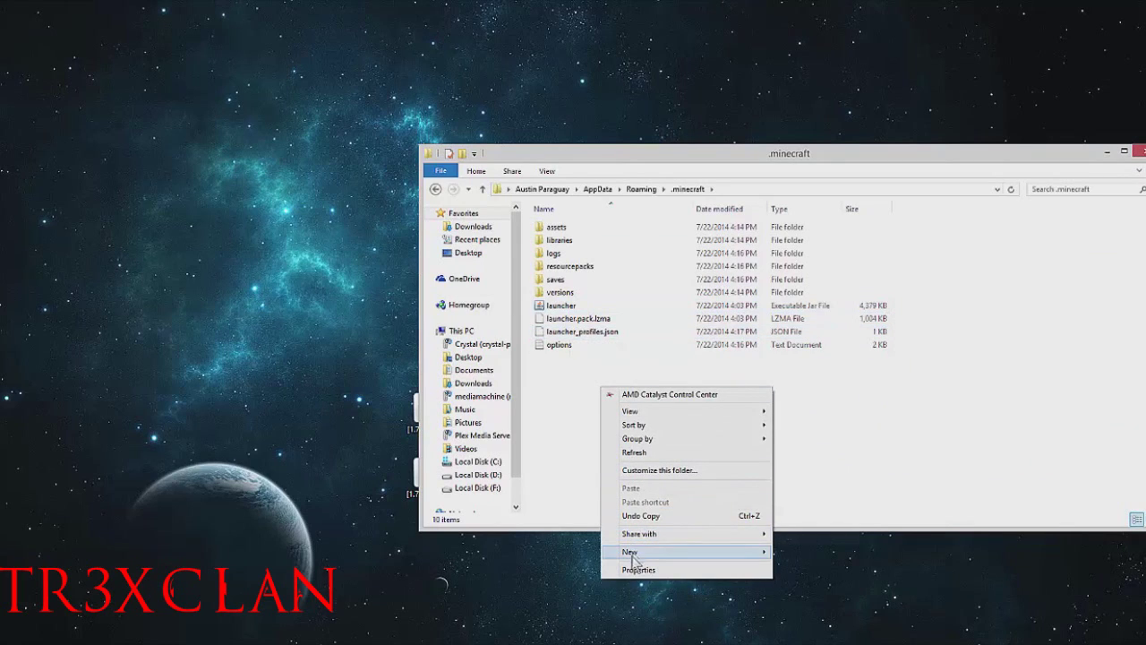
mouse_move(632, 559)
left_click(806, 439)
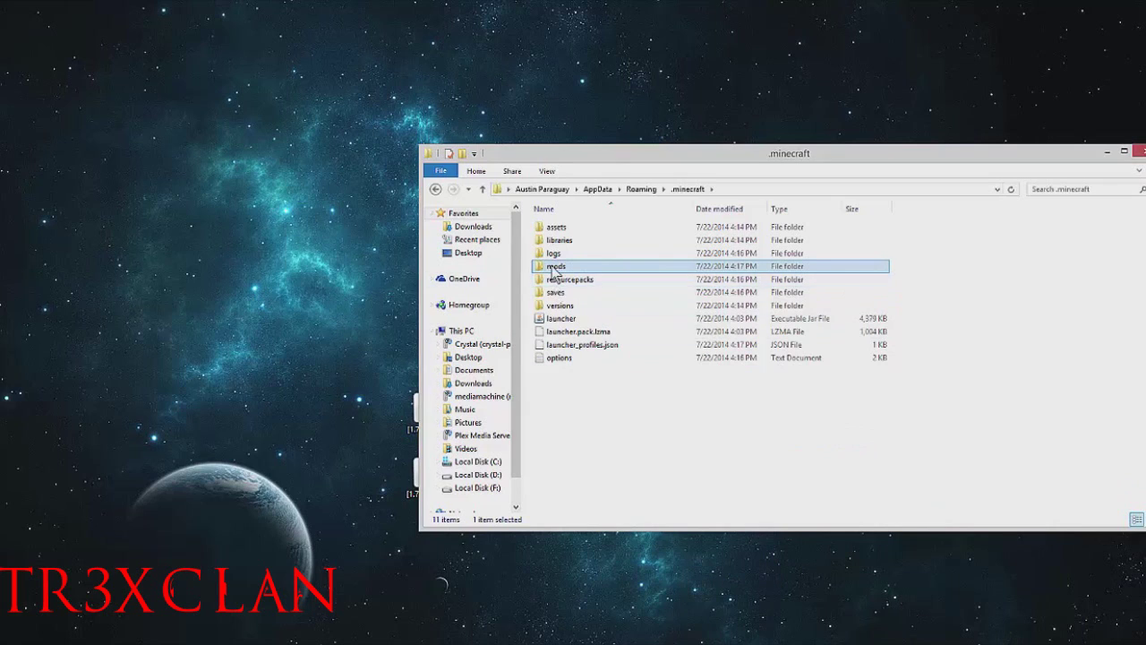
Move the ArmorStatusHUD, bspkrsCore, DirectionHUD and StatusEffectHUD jar files from the desktop into the mods folder, then close the folder window.
double_click(555, 267)
left_click_drag(525, 156, 692, 481)
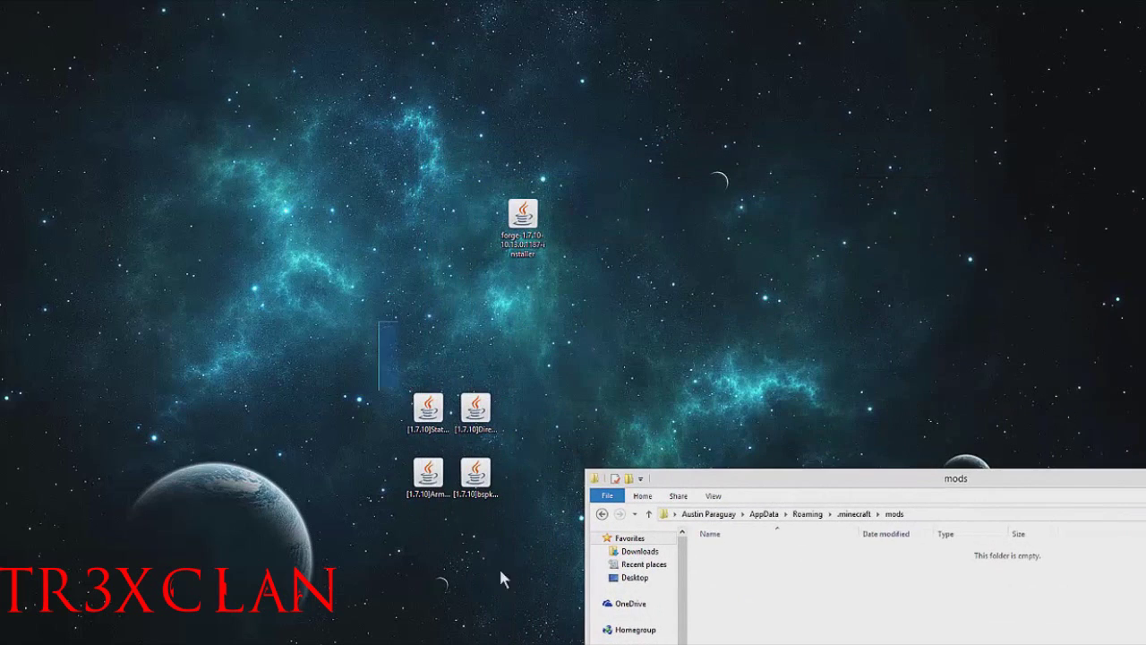
left_click_drag(501, 571, 505, 575)
mouse_move(427, 448)
left_mouse_down()
mouse_move(578, 560)
mouse_move(793, 614)
left_mouse_up()
left_click_drag(385, 327, 513, 537)
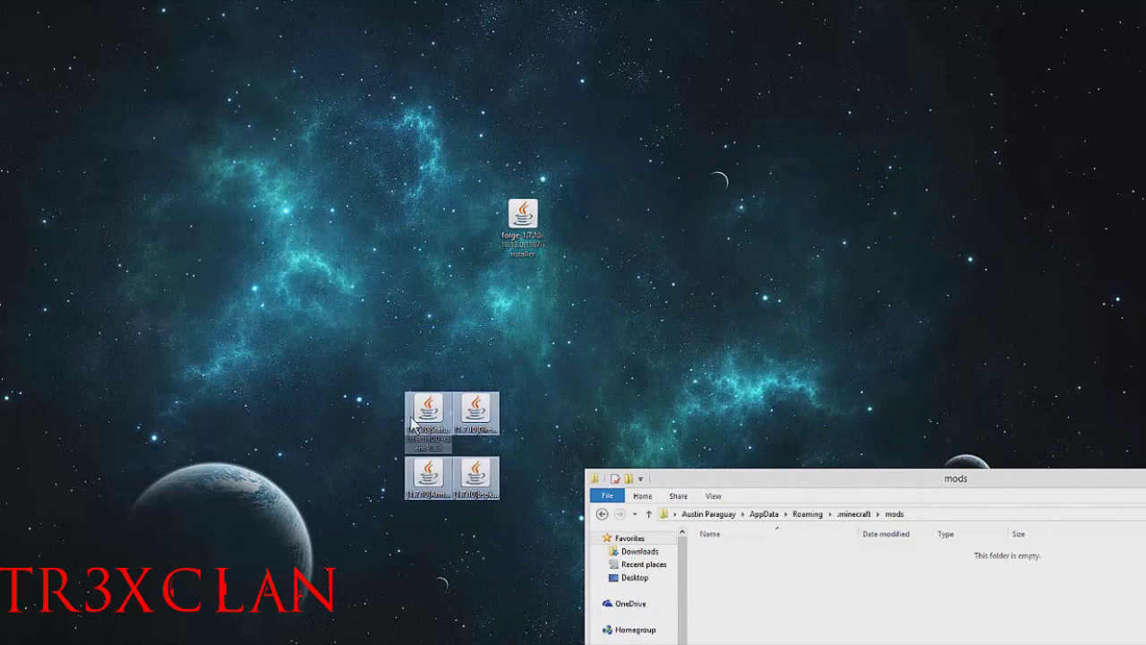
left_click_drag(412, 425, 709, 494)
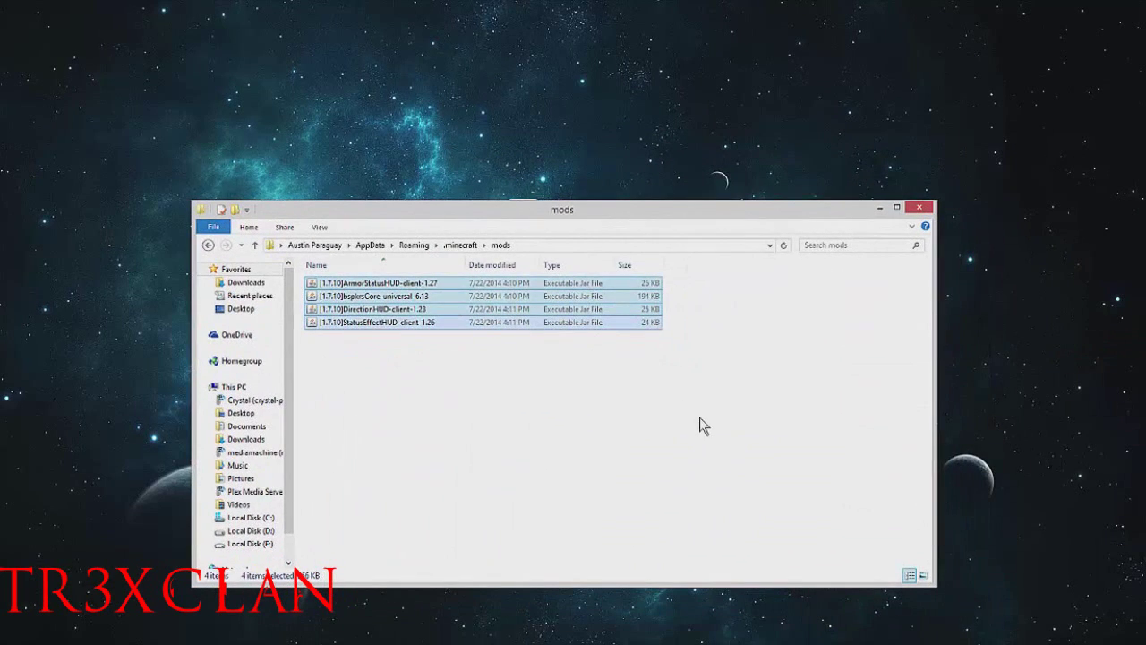
left_click(702, 425)
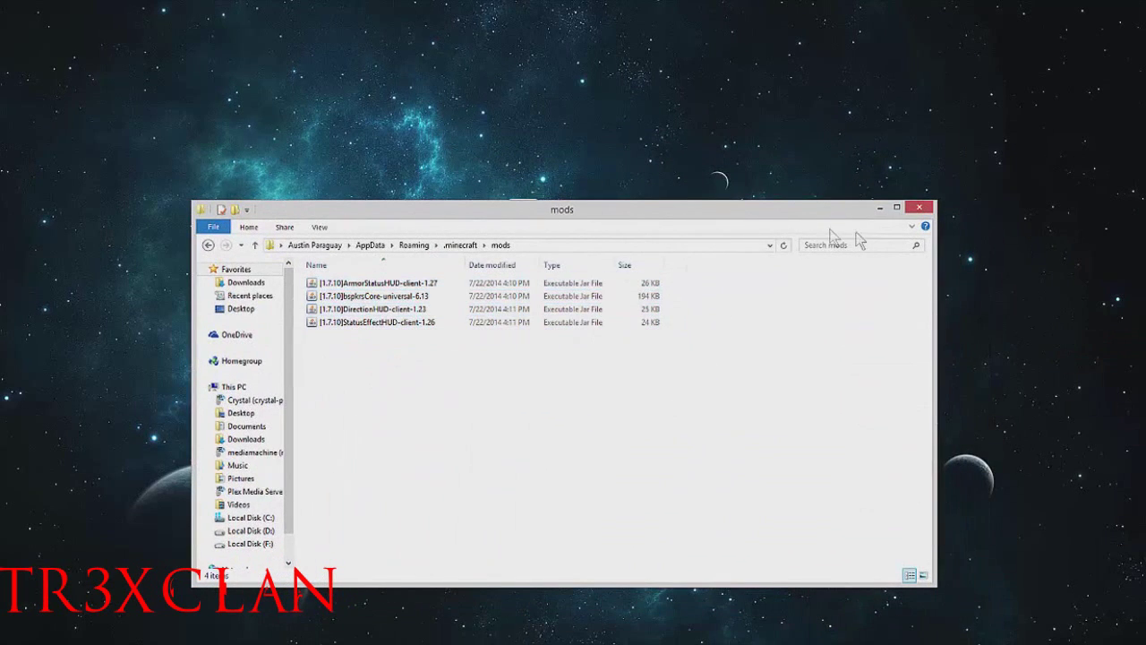
left_click(919, 208)
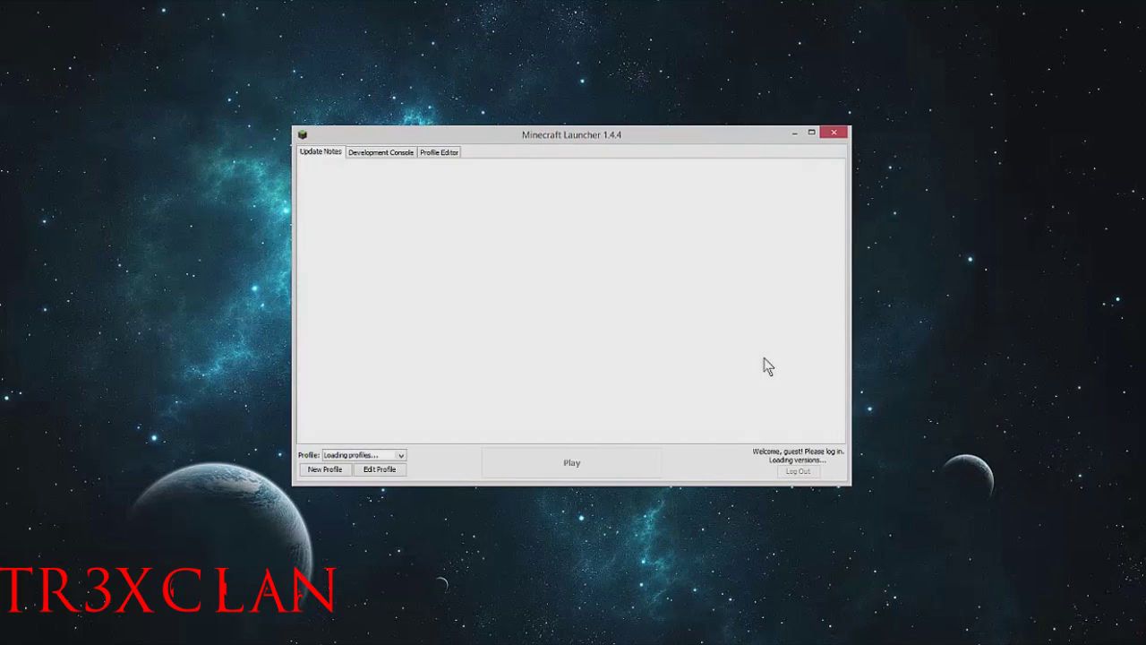
Set the launcher profile's version to release 1.7.10-Forge10.13.0.1187 and save the profile.
left_click(398, 474)
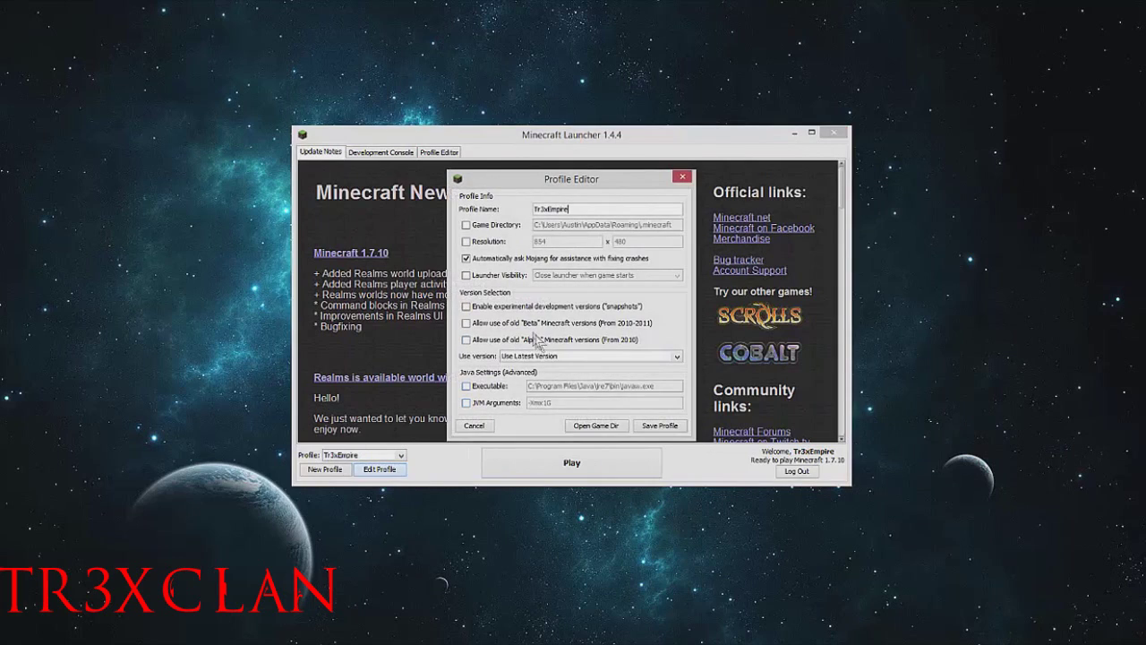
left_click(582, 353)
left_click_drag(677, 380, 674, 426)
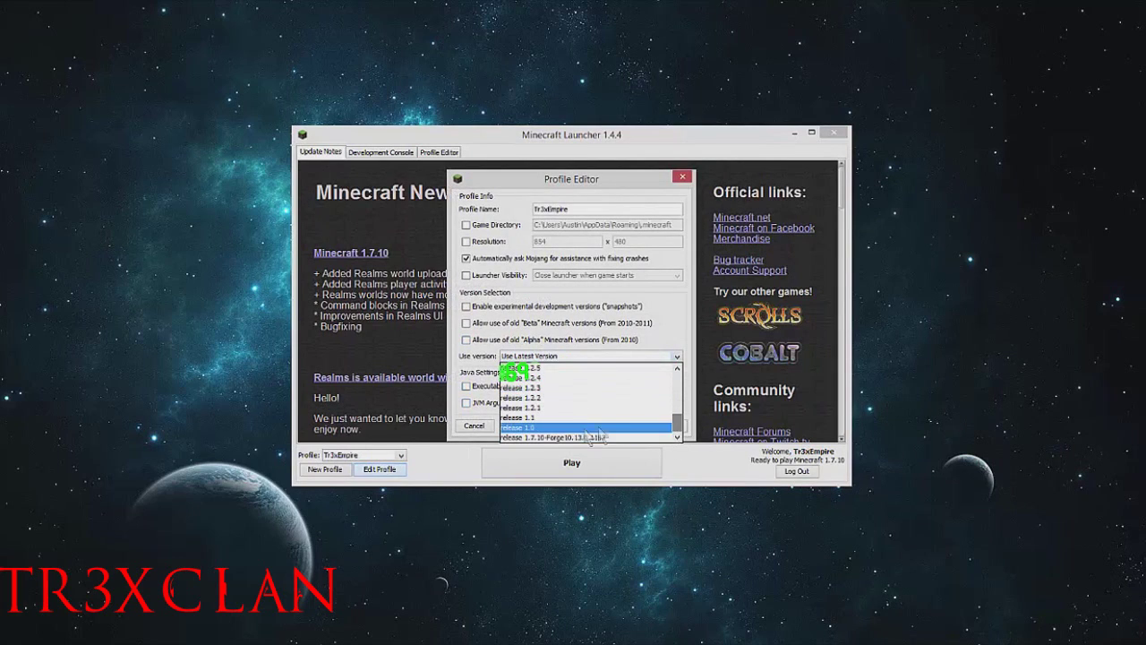
left_click(538, 438)
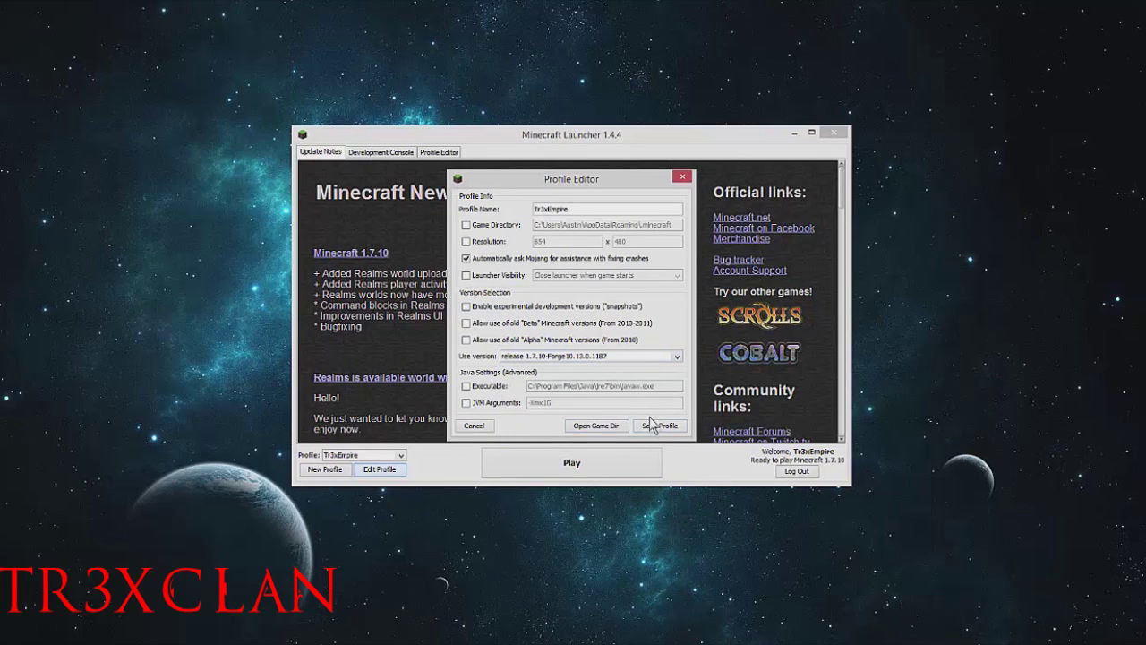
left_click(660, 425)
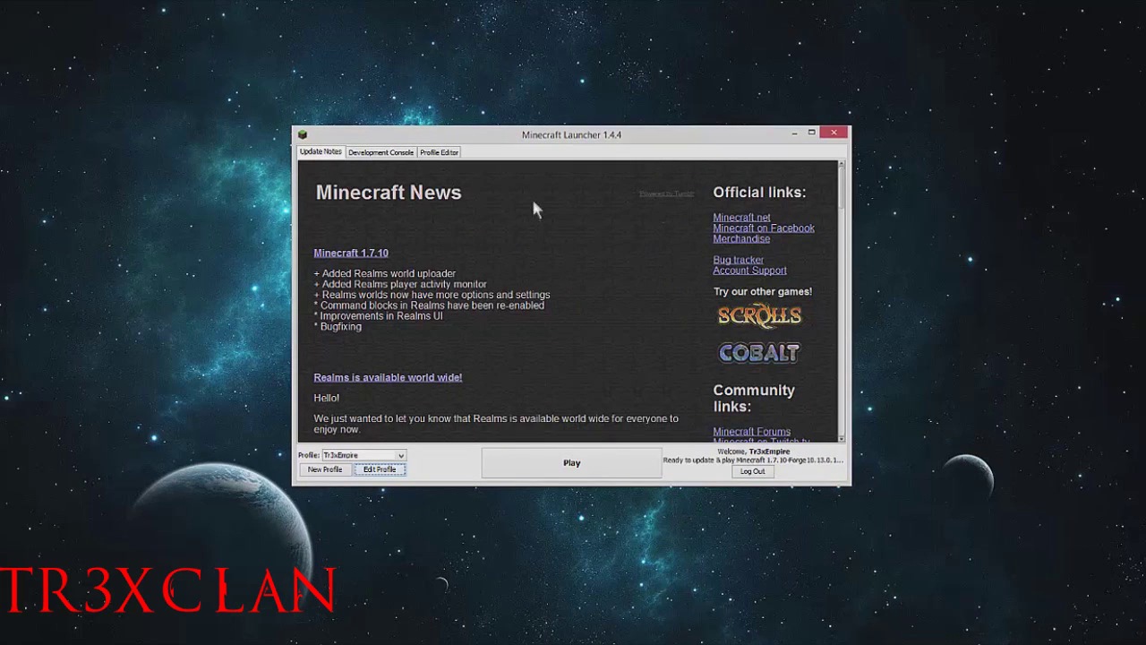
Rename the launcher profile as Forge--HUD Status Mods, save it and start the game.
left_click(379, 469)
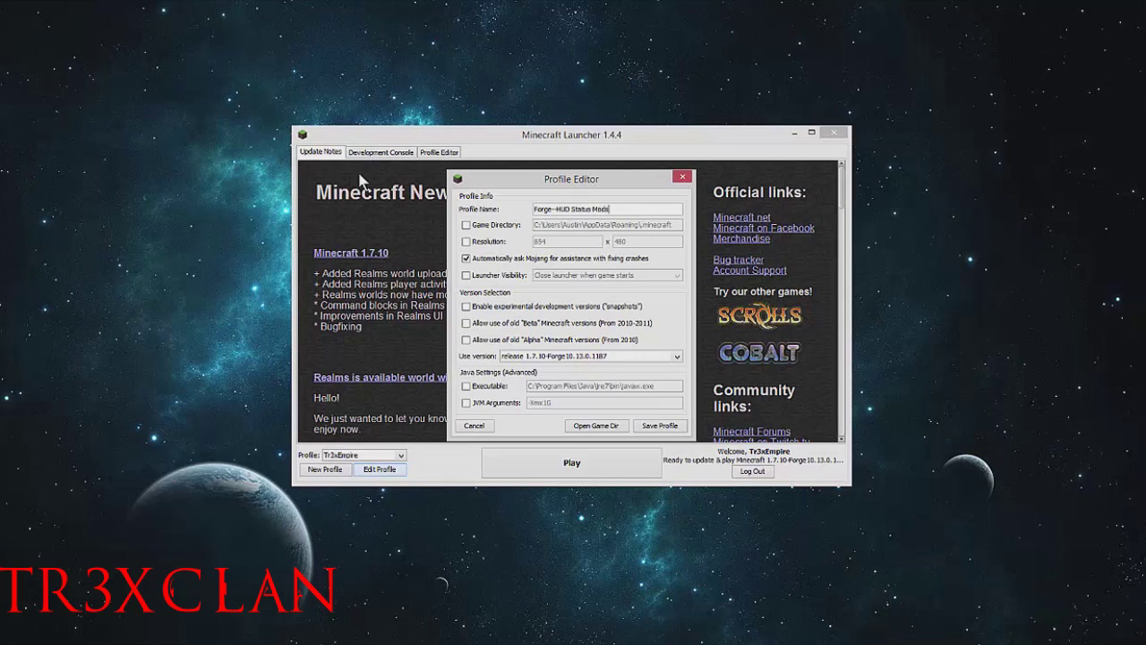
left_click(661, 426)
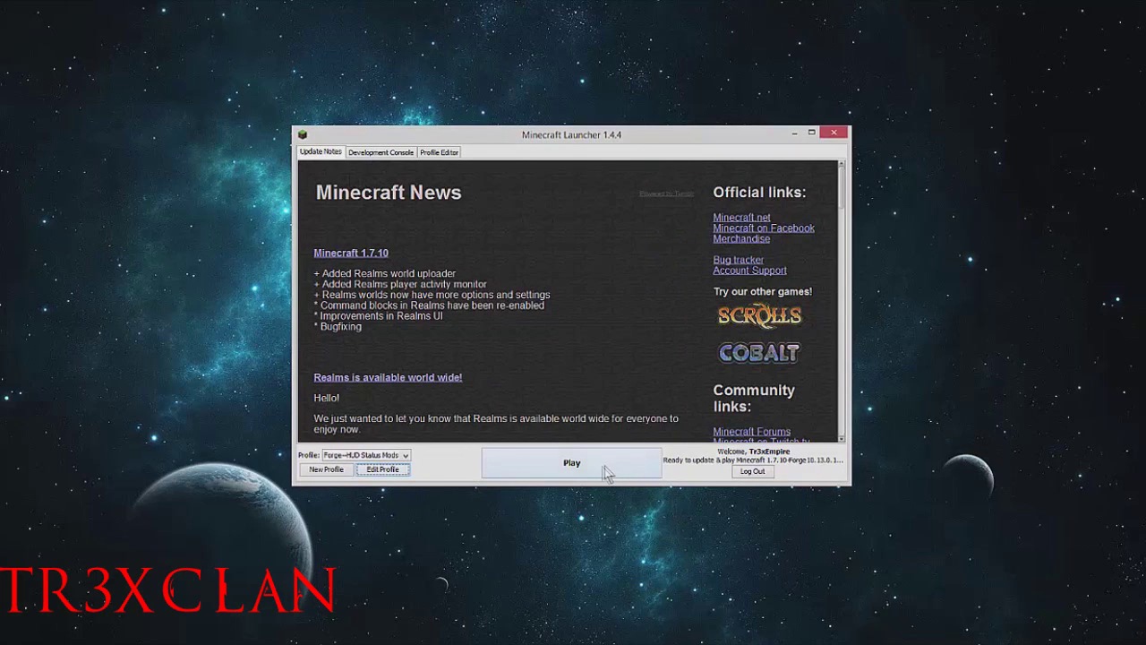
left_click(609, 466)
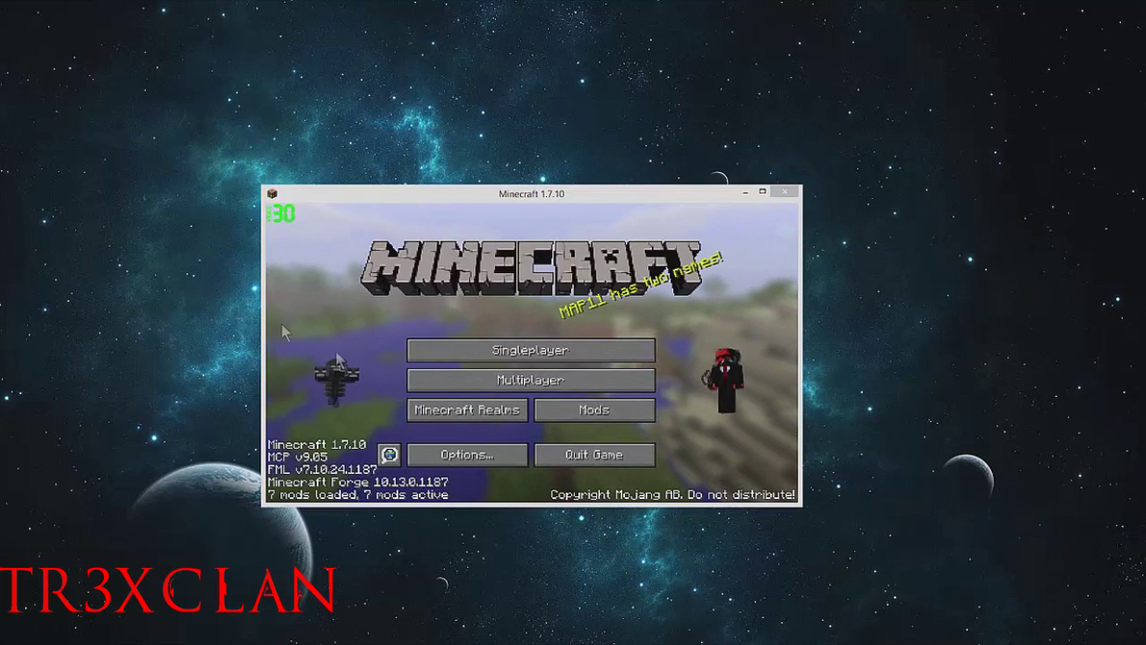
Maximize the game window, open the list of loaded mods and view the bspkrsCore details.
left_click(762, 192)
left_click(647, 434)
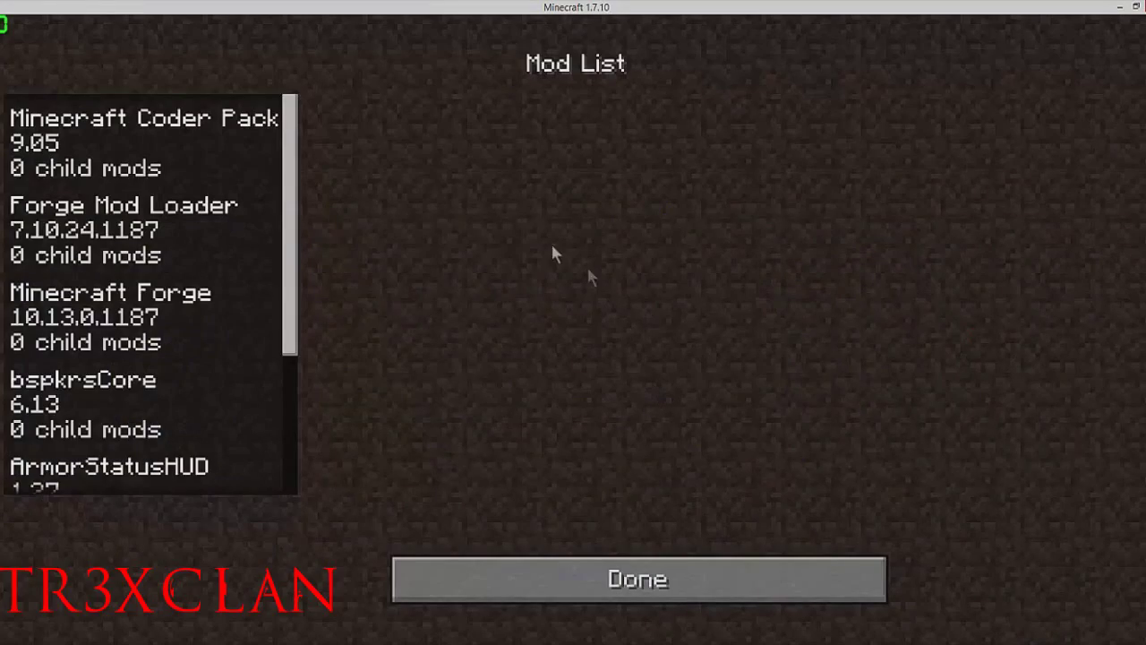
mouse_move(290, 262)
left_mouse_down()
mouse_move(288, 347)
mouse_move(287, 278)
left_mouse_up()
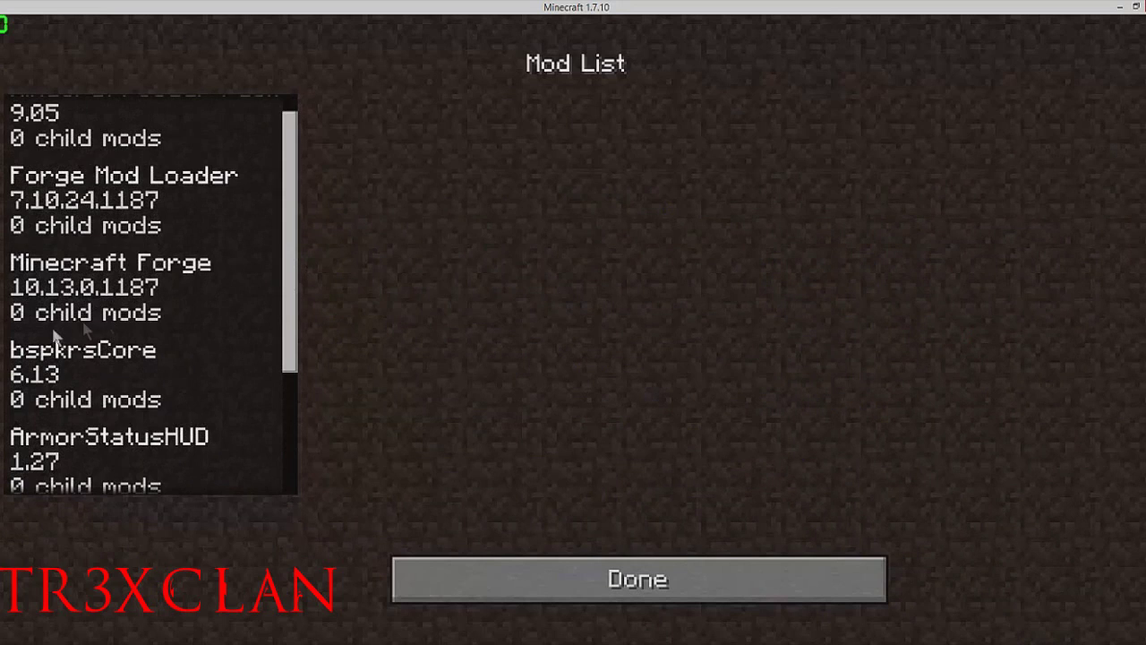
left_click(59, 345)
scroll(188, 474, "down", 2)
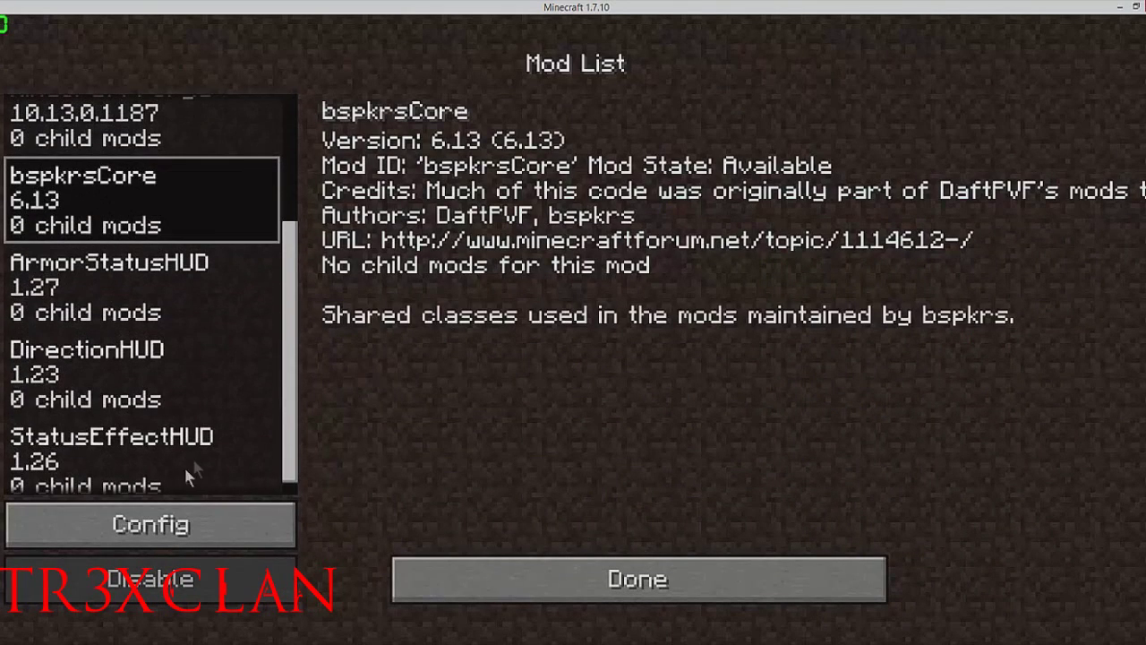
Review the ArmorStatusHUD configuration options, leave them as they are and return to the main menu.
left_click(107, 322)
left_click(184, 528)
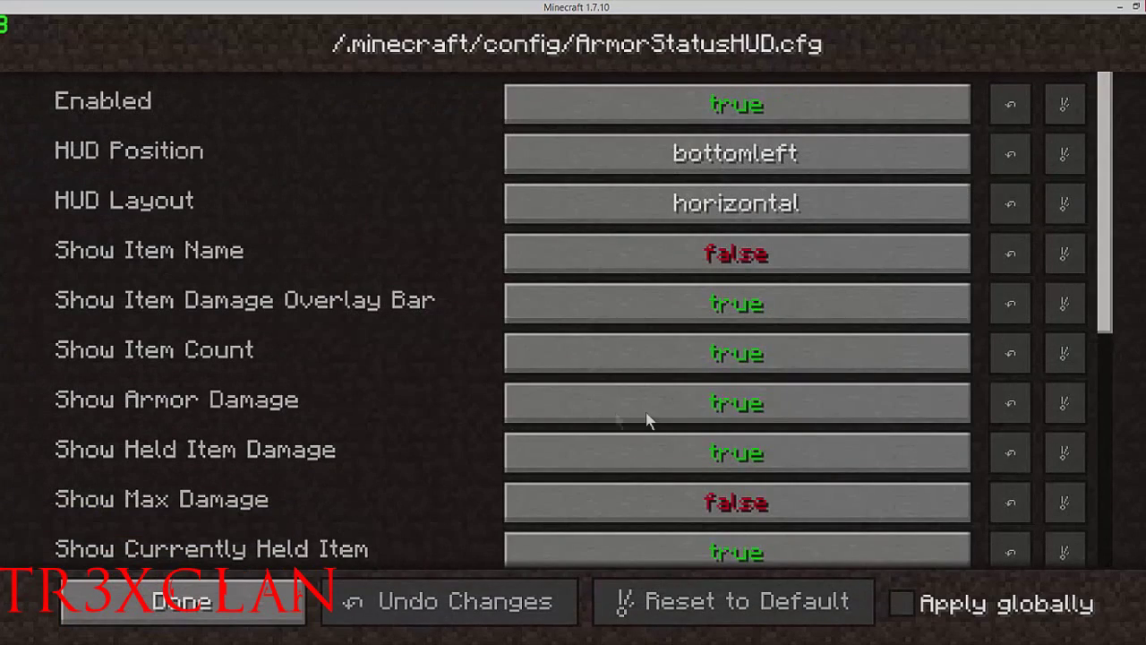
scroll(558, 412, "down", 3)
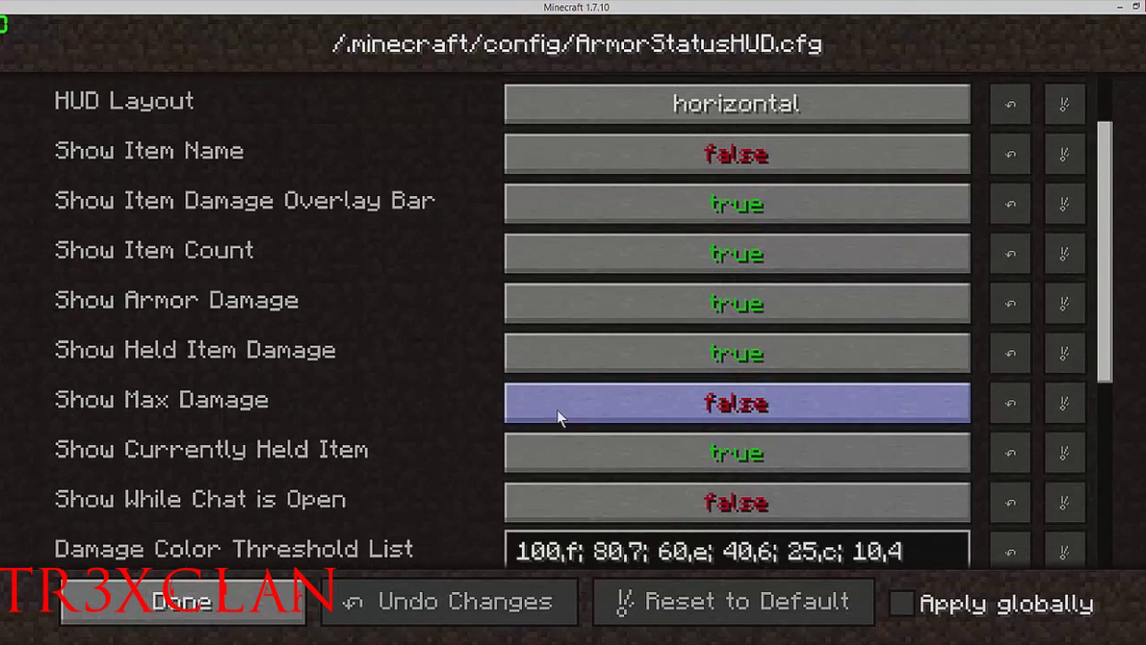
scroll(482, 483, "down", 3)
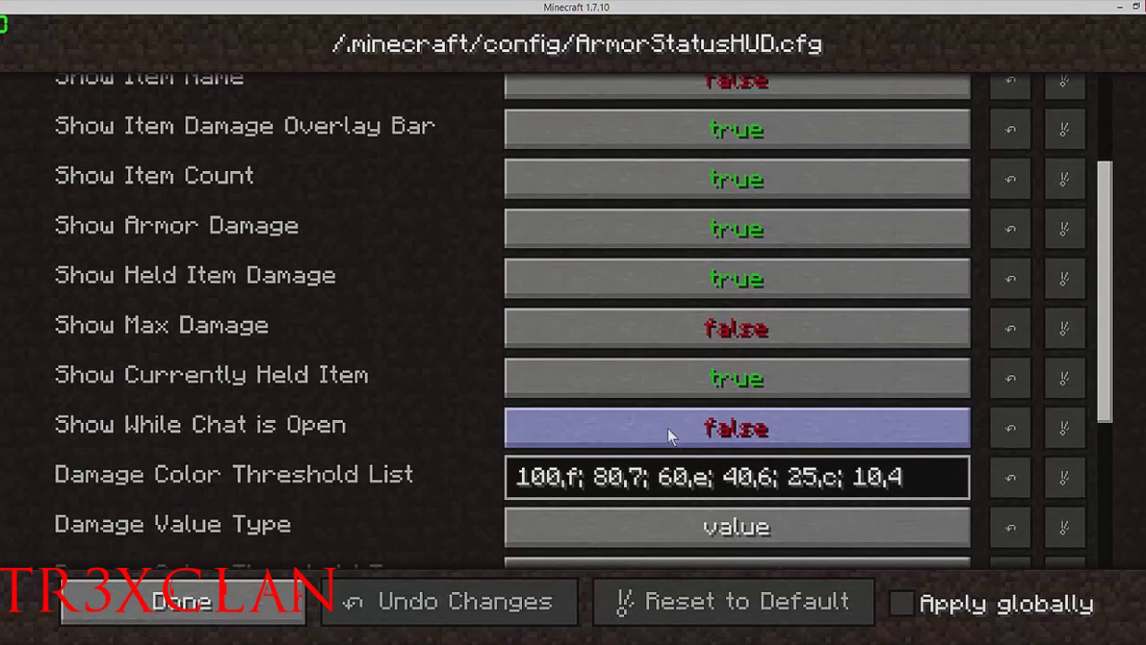
scroll(629, 434, "down", 1)
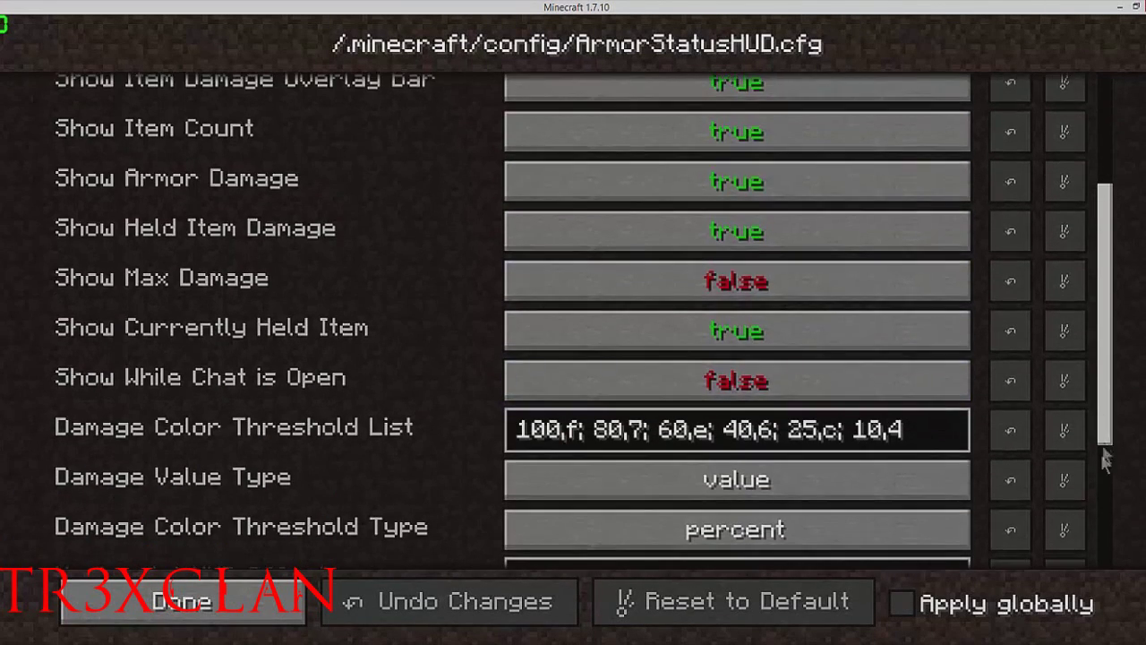
left_click_drag(1104, 453, 1096, 254)
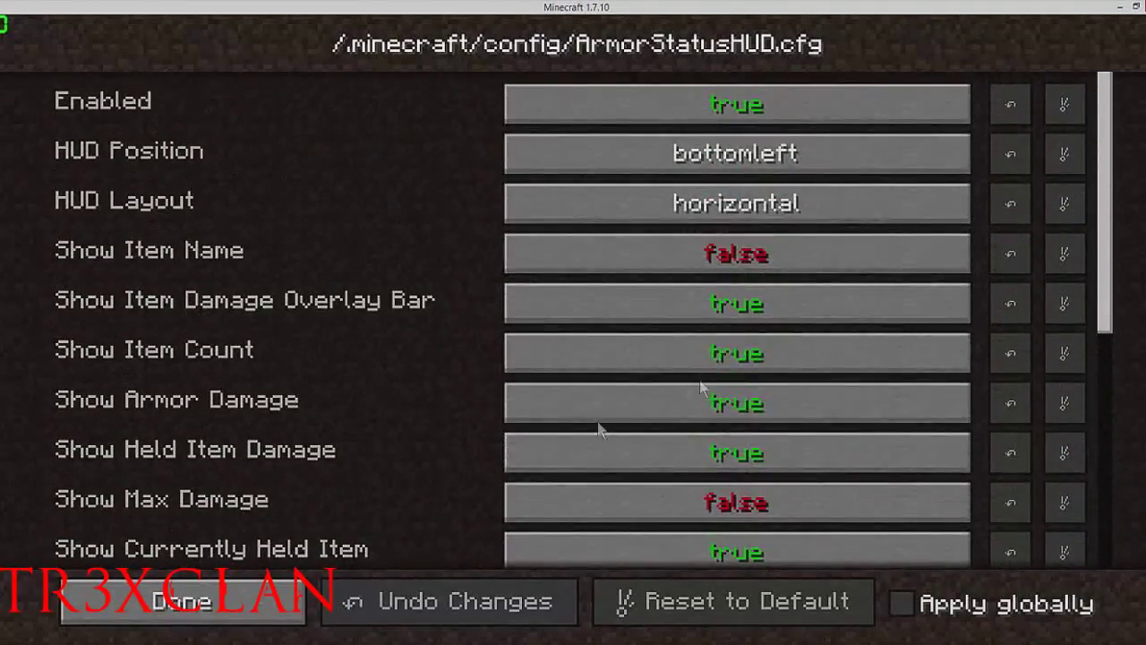
left_click(190, 604)
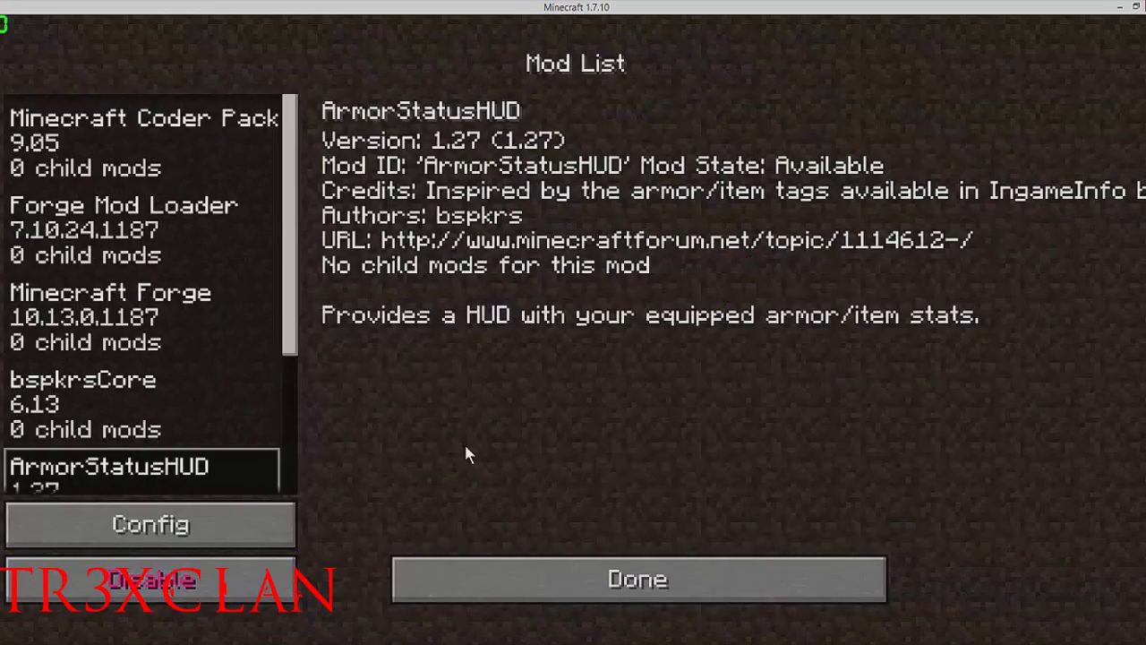
left_click(515, 577)
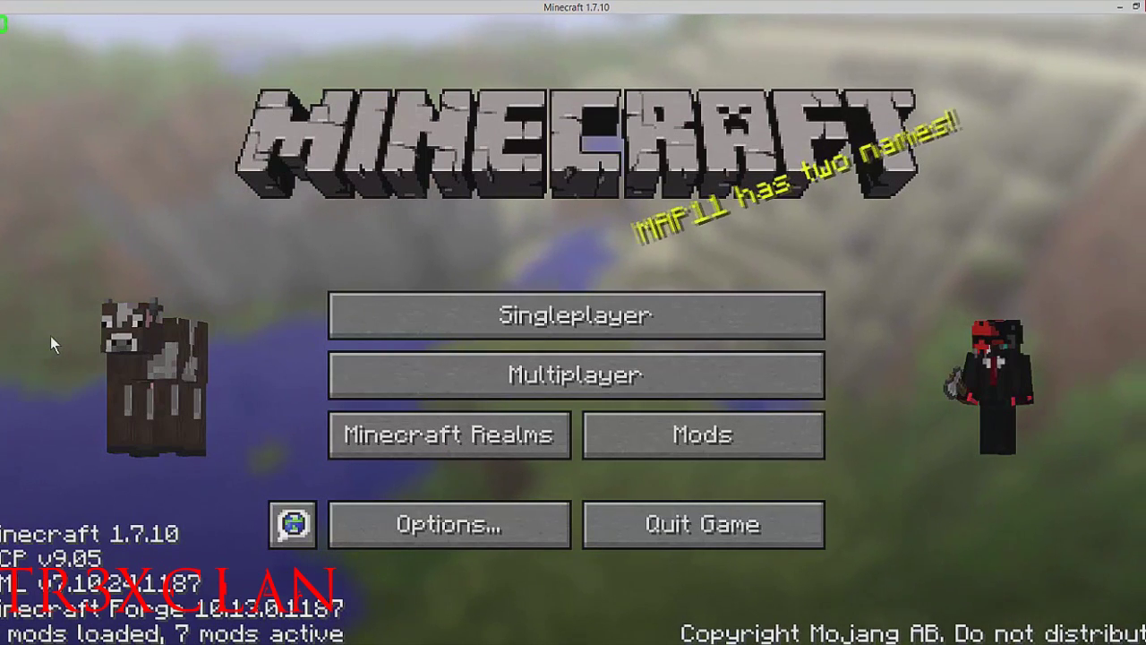
Create a new singleplayer world named test in Creative game mode.
left_click(367, 313)
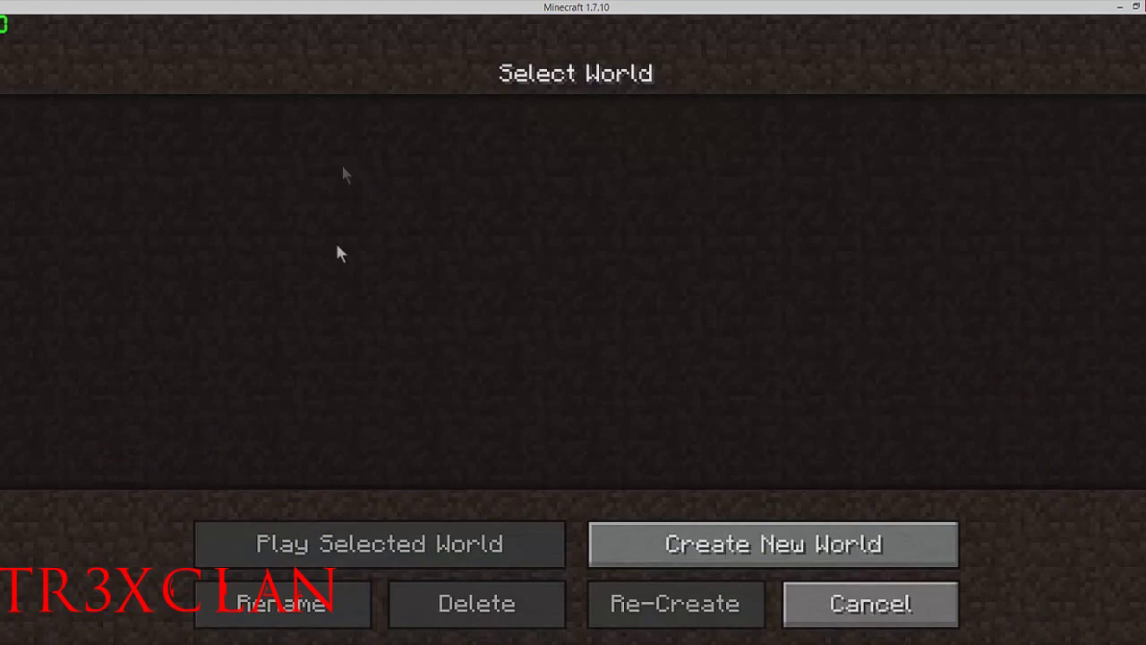
left_click(711, 553)
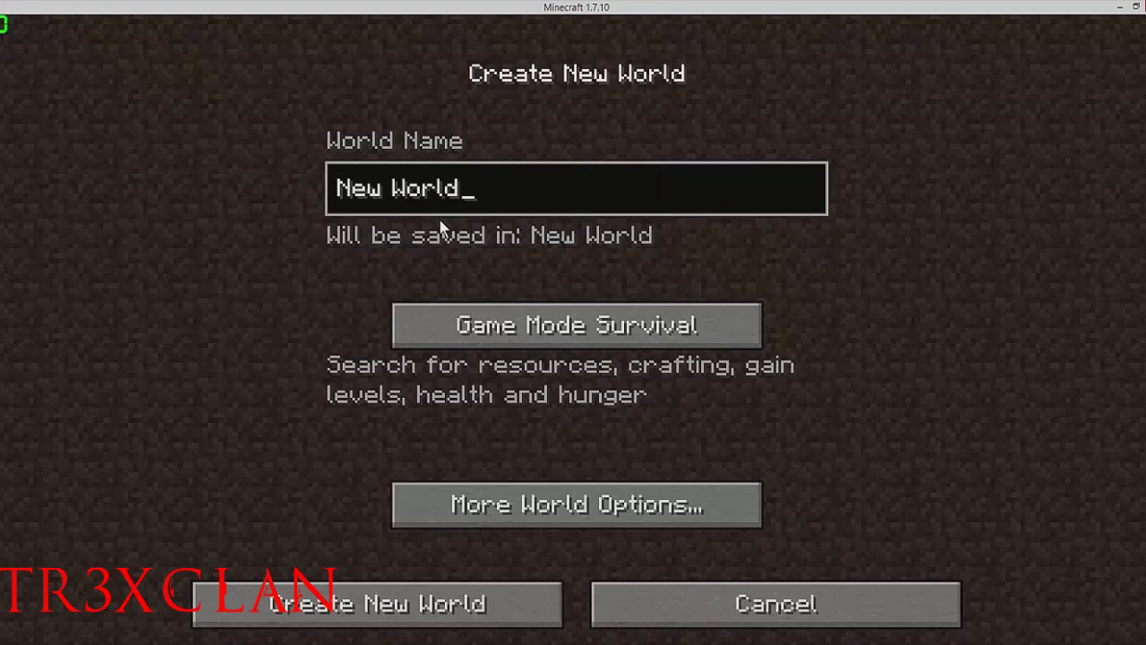
key("ctrl+a")
type("test")
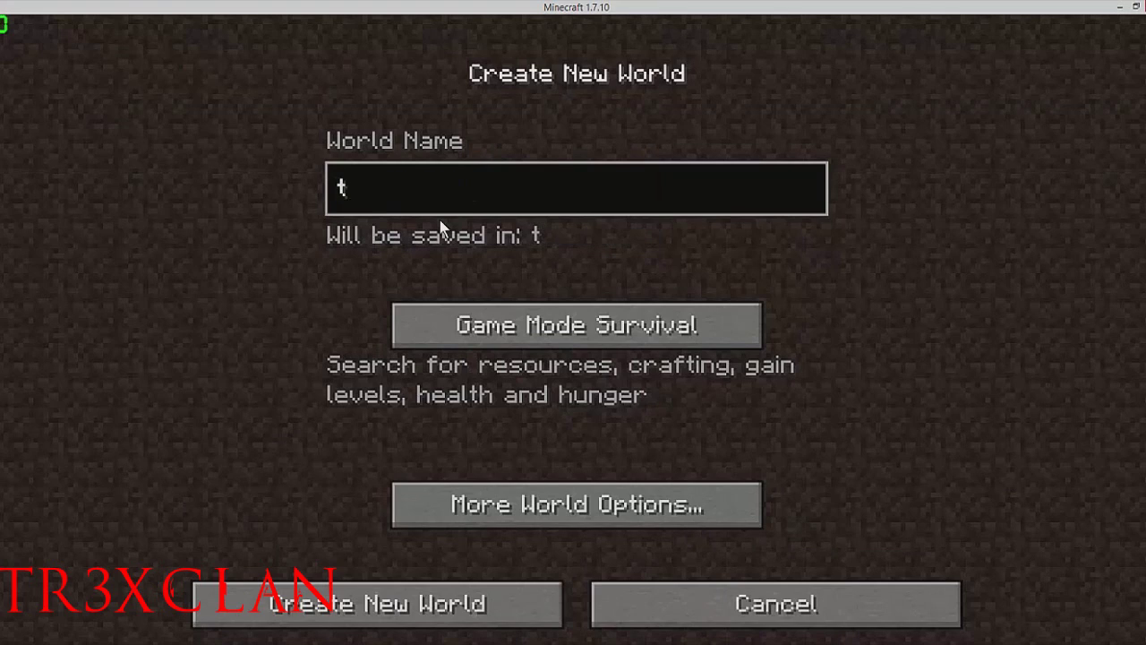
left_click(622, 317)
left_click(597, 325)
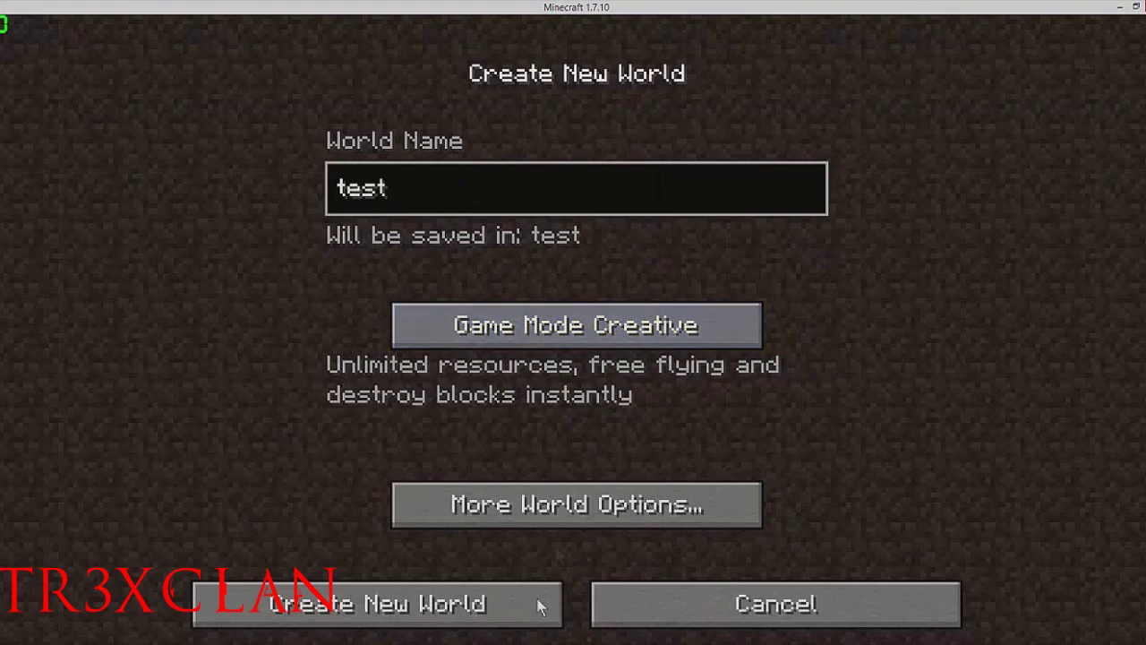
left_click(462, 602)
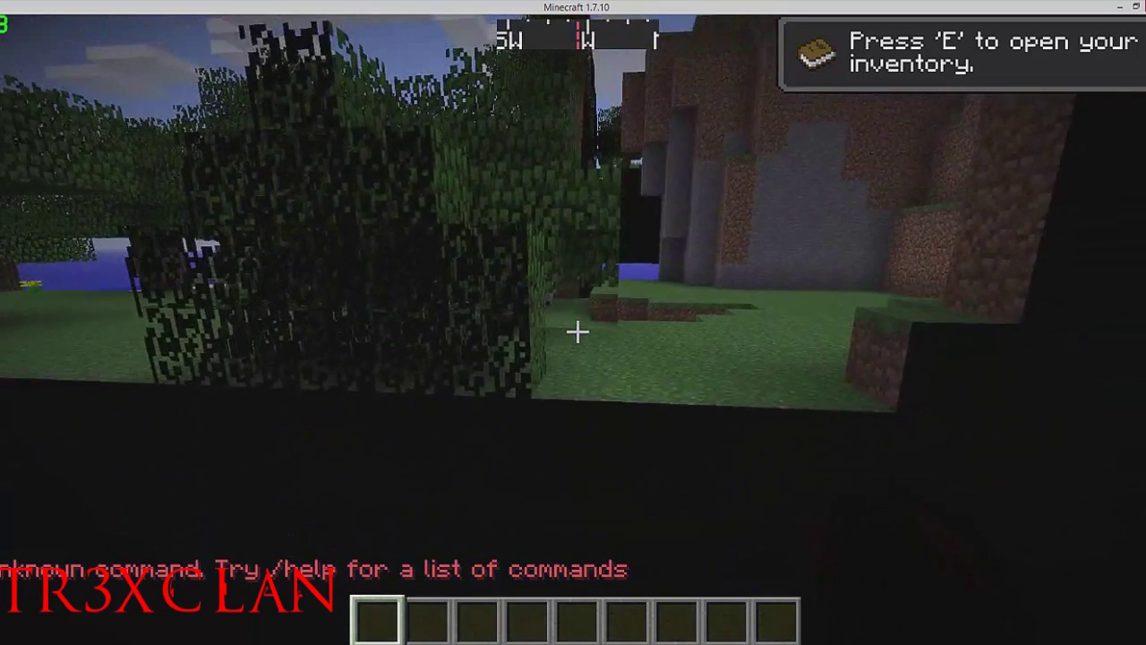
Break the leaves and ground blocks around the spawn point and walk out into the open.
left_click(577, 331)
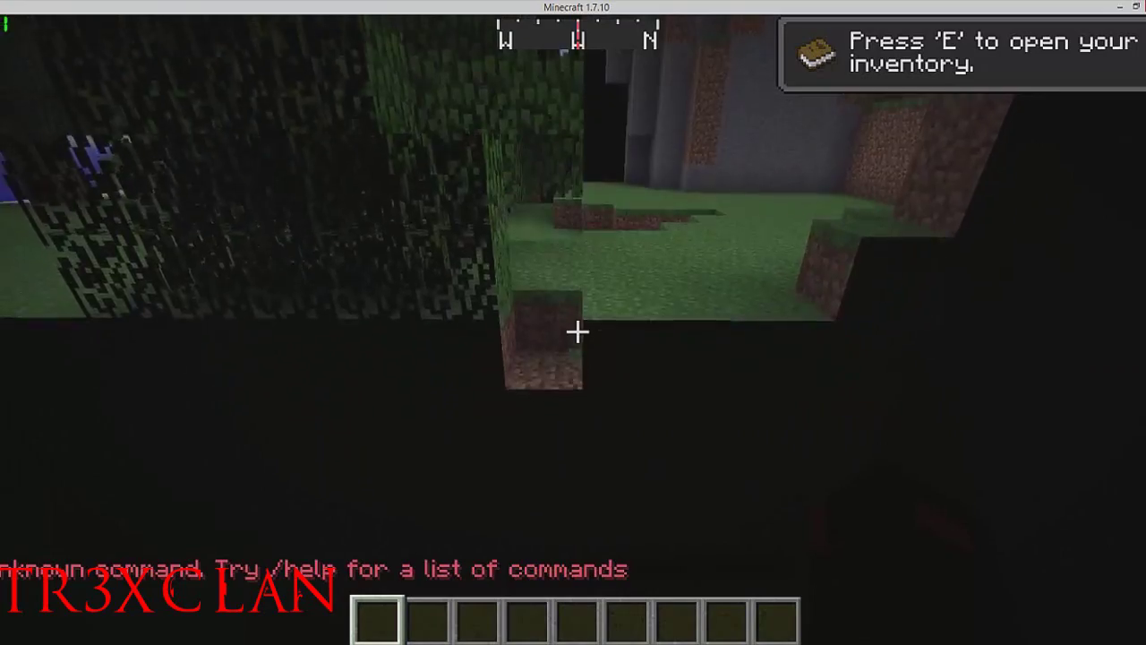
left_click(577, 332)
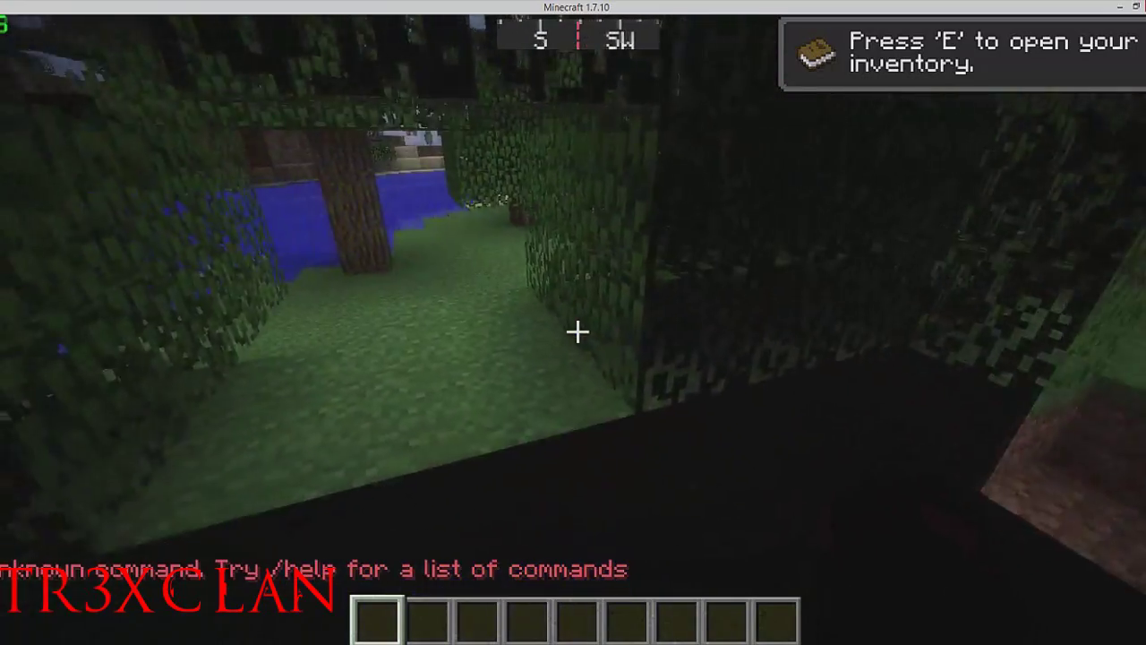
key("w")
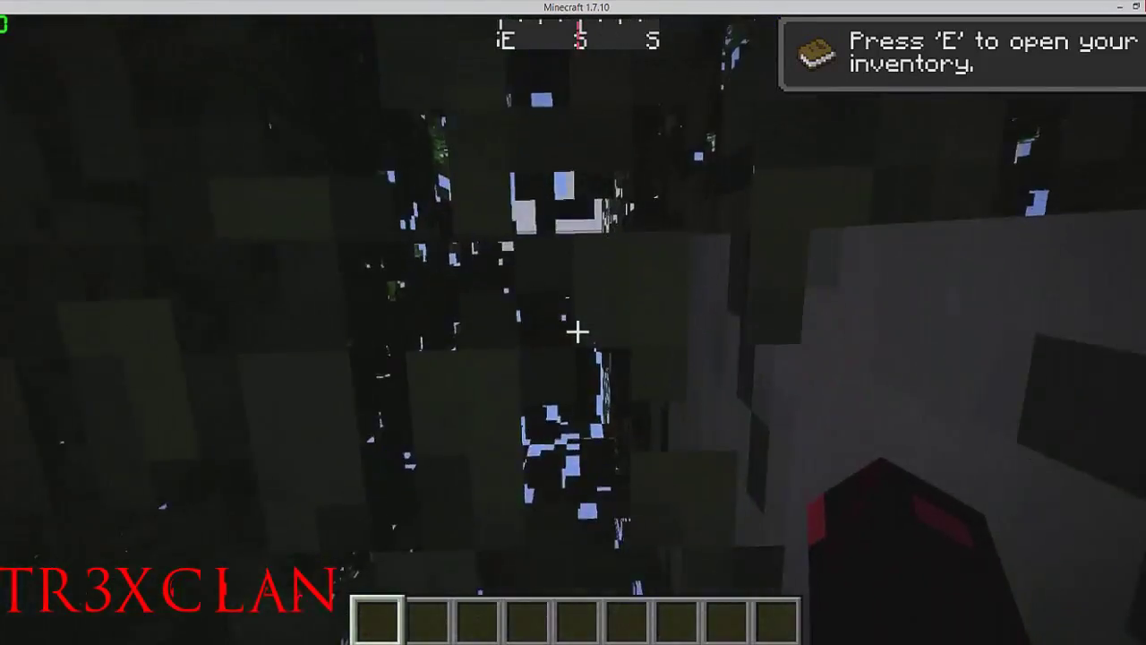
left_click(577, 331)
left_click(577, 331)
left_click(578, 332)
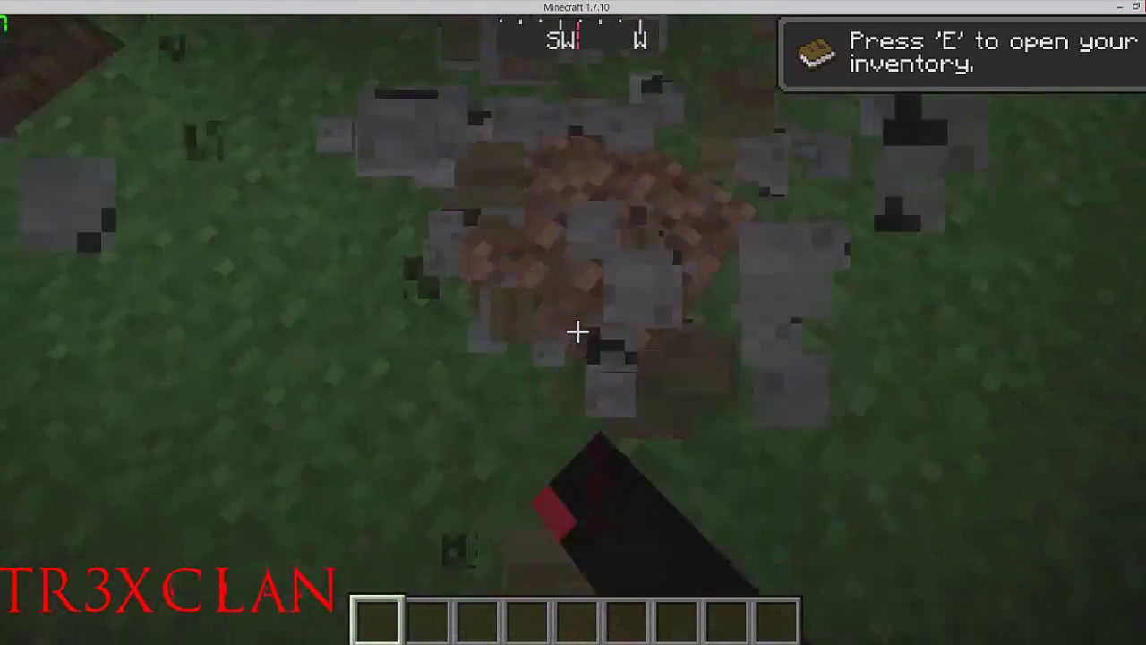
left_click(577, 332)
left_click(577, 331)
left_click(577, 332)
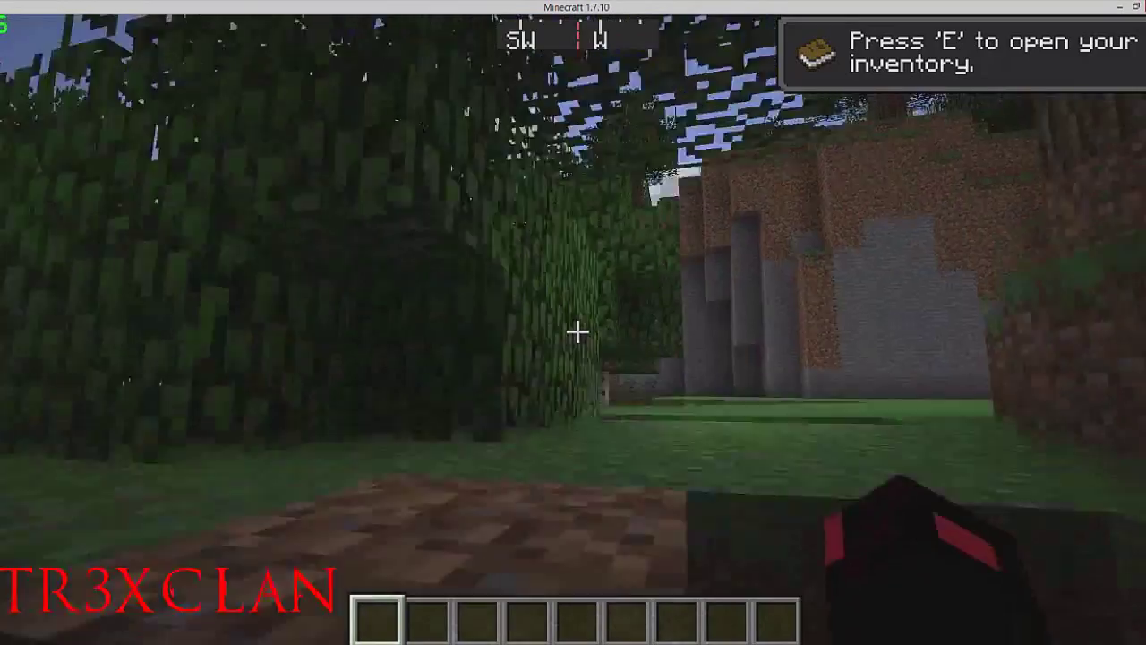
key("w")
Put a diamond helmet, chestplate, leggings and boots from the Combat items into the hotbar.
key("e")
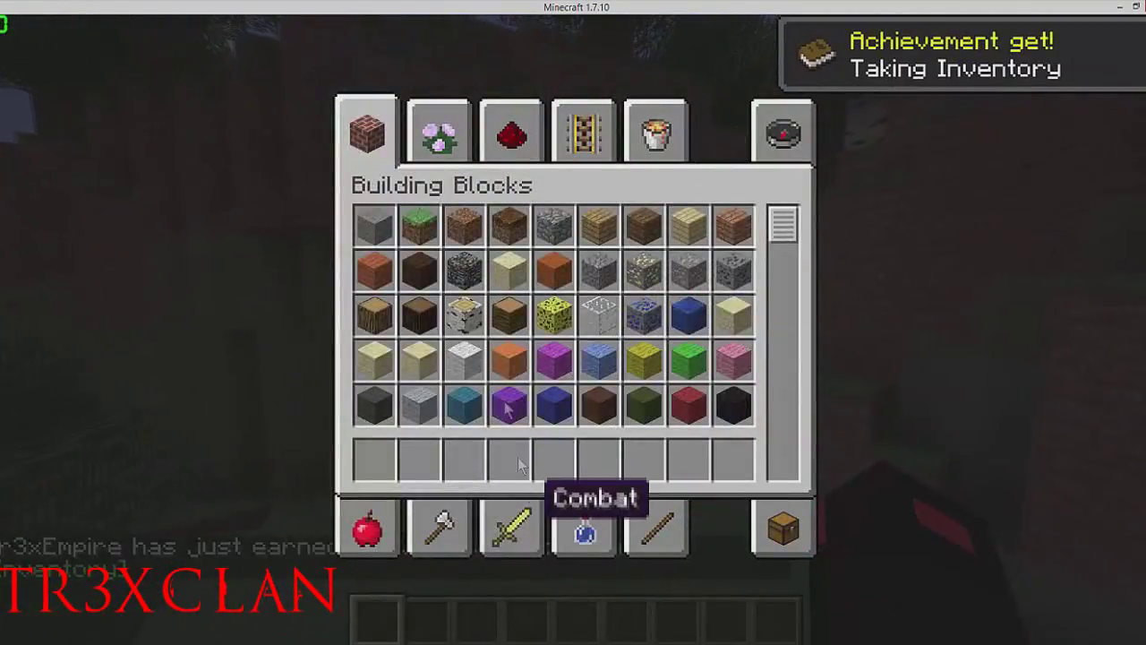
left_click(512, 529)
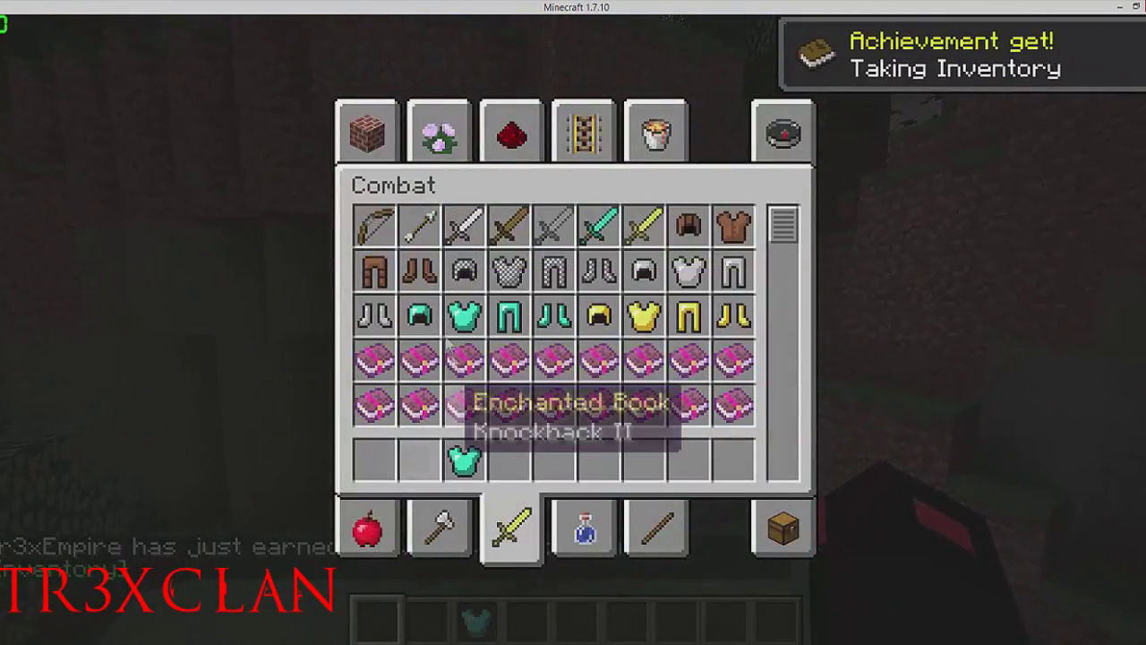
key("1")
key("2")
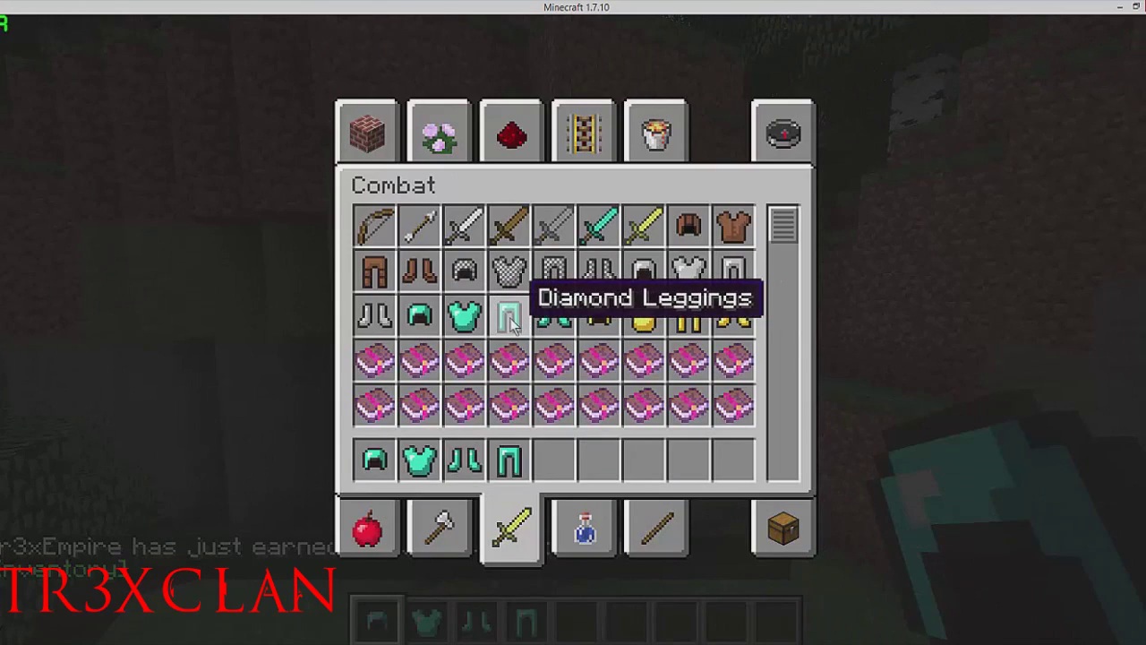
key("3")
key("4")
key("e")
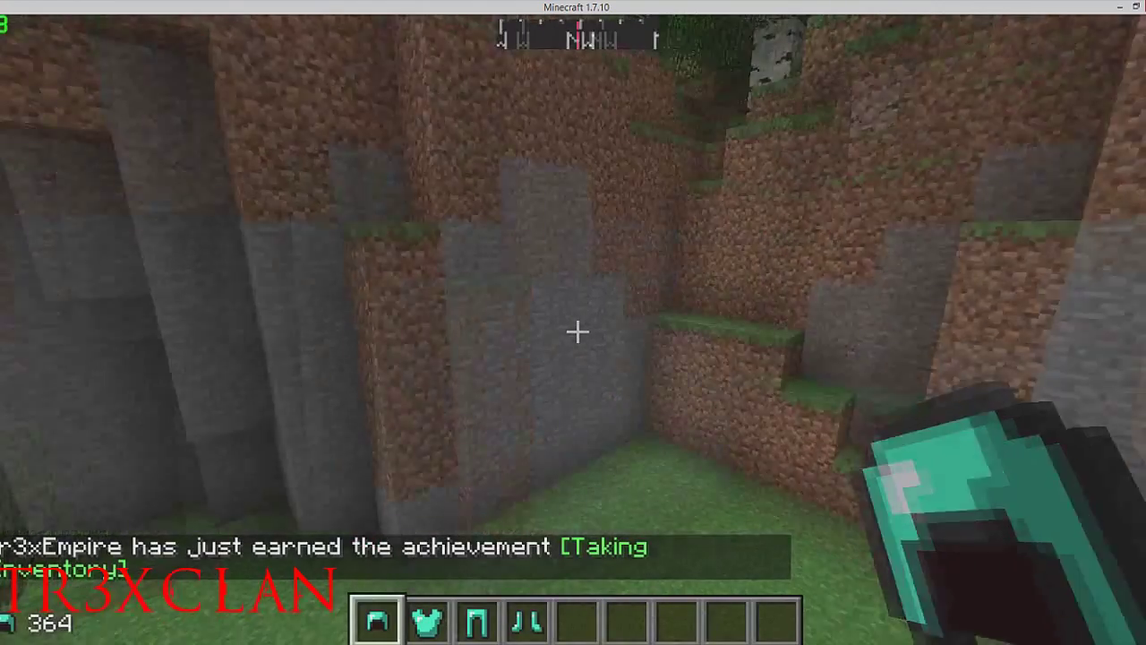
Equip the diamond boots, leggings, chestplate and helmet from the hotbar and return to the game.
key("e")
left_click(784, 528)
left_click(509, 460, "shift")
left_click(464, 460, "shift")
left_click(419, 460, "shift")
left_click(374, 460, "shift")
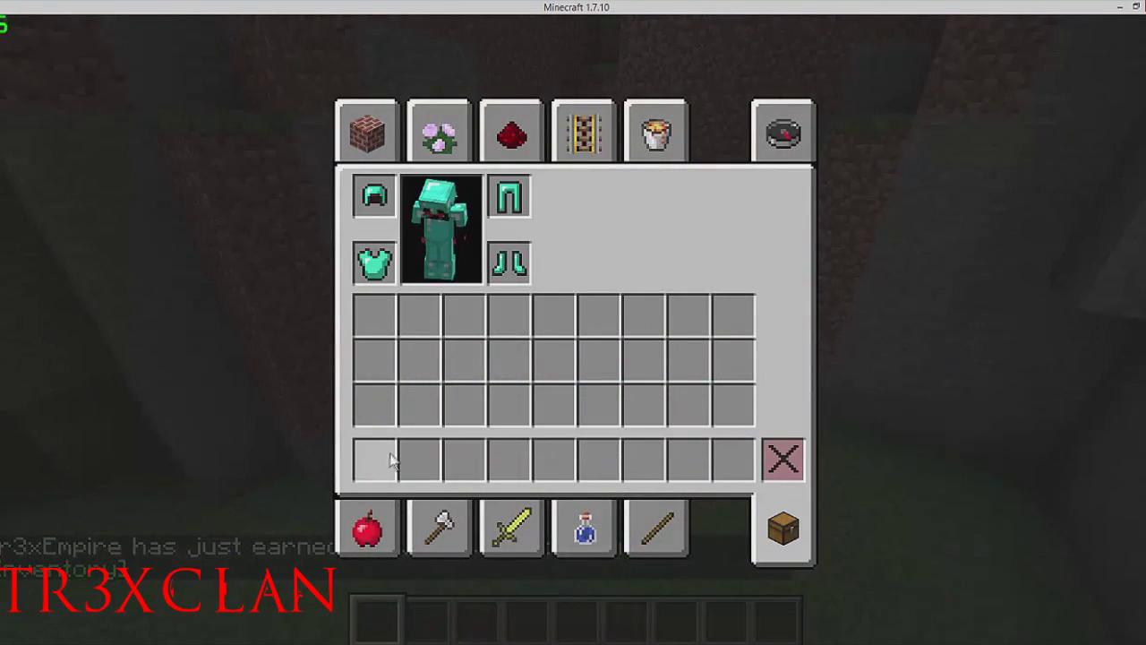
key("e")
Switch the game mode to Survival with the command /gamemode s.
key("w")
key("slash")
type("game")
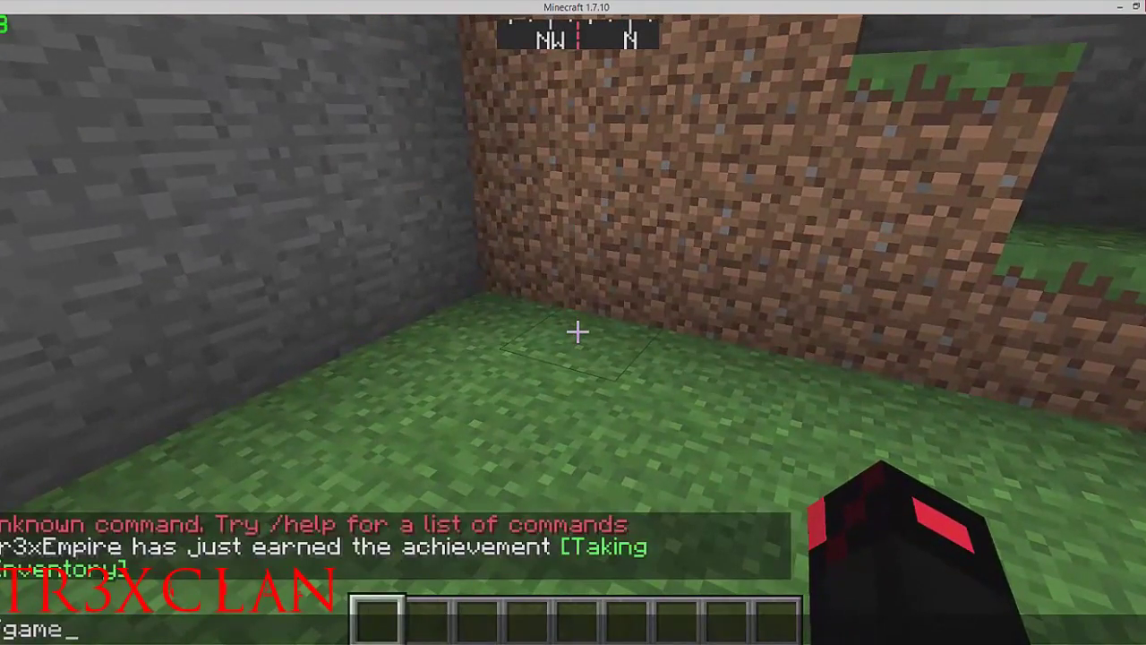
type("mode s")
key("Return")
key("t")
key("Escape")
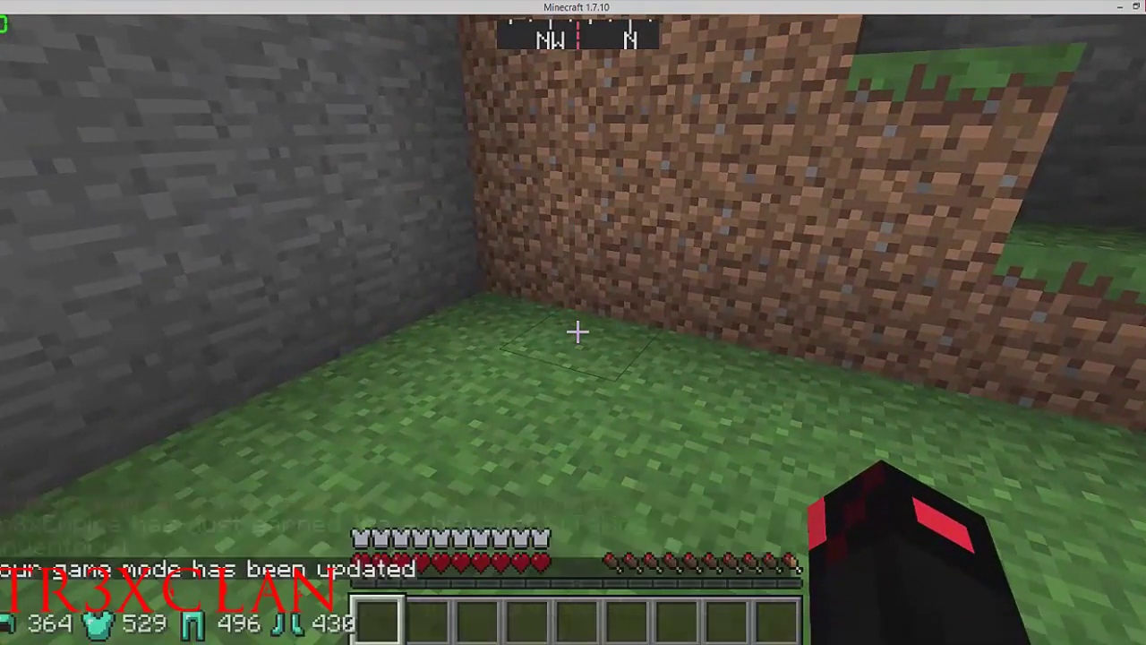
Look around the area and switch back to Creative mode with the command /gamemode c.
left_click(578, 331)
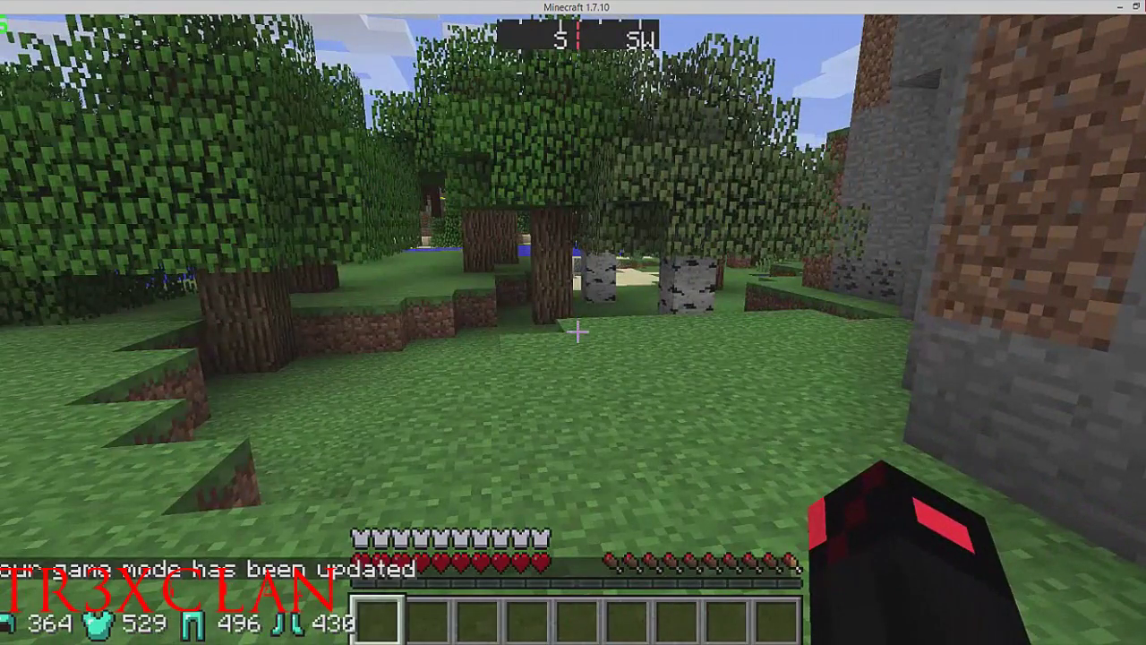
key("e")
key("e")
type("t")
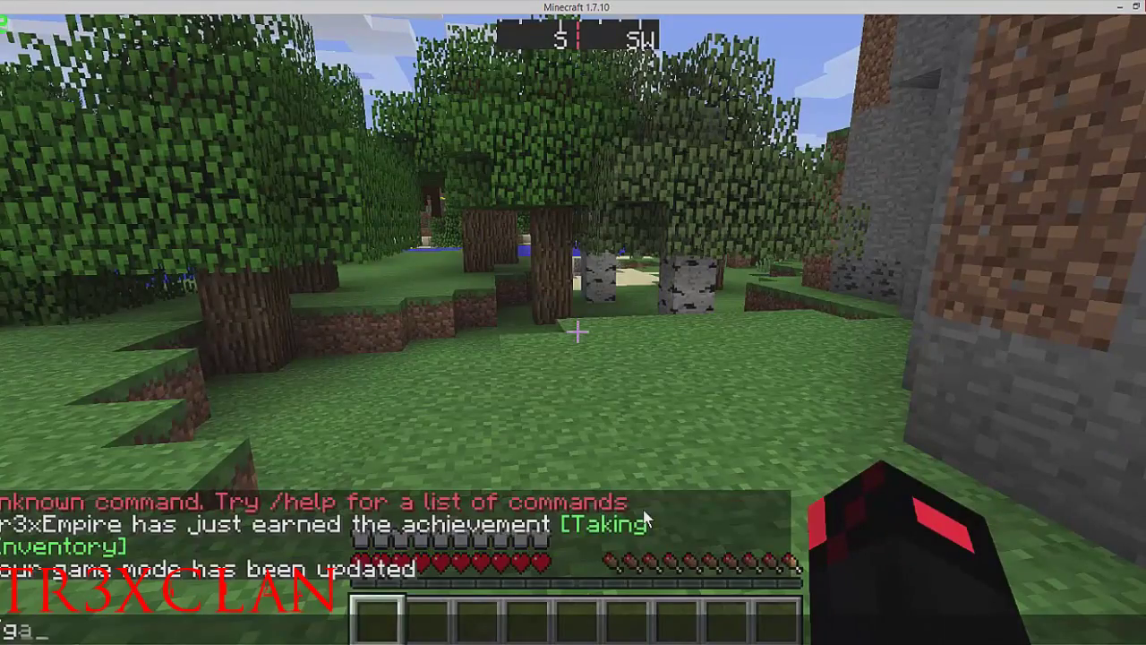
type("/gamemode c")
key("Return")
Take a Splash Potion of Swiftness from the Brewing items into the hotbar.
key("e")
left_click(584, 529)
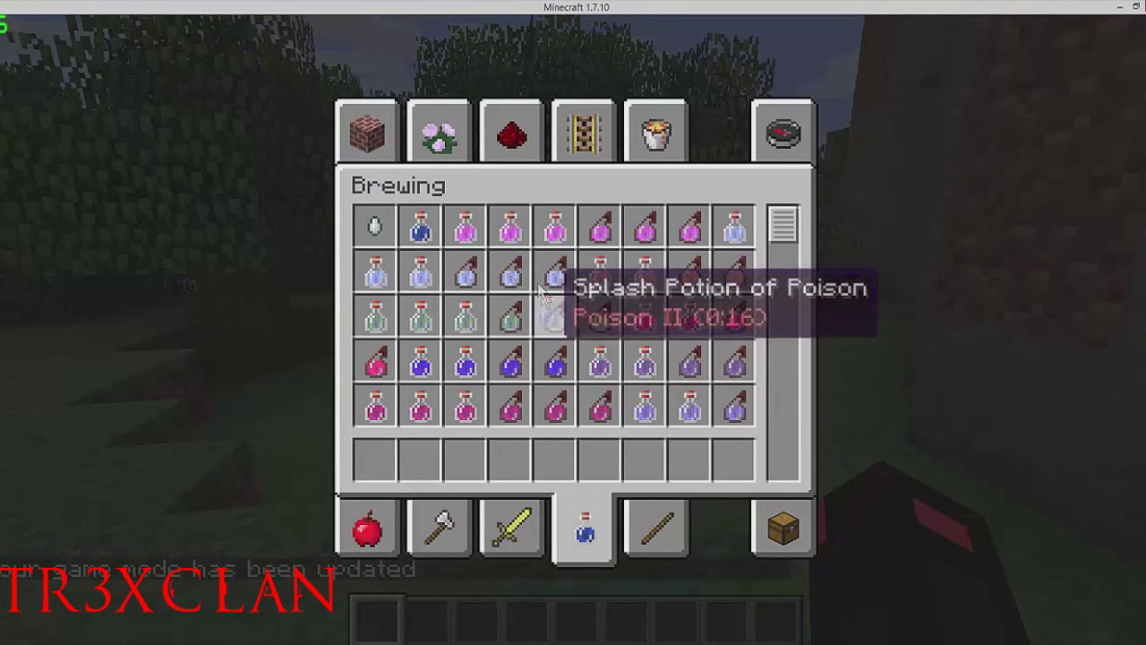
left_click(495, 439)
Return to Survival mode with /gamemode s and throw the Splash Potion of Swiftness at the ground underfoot.
type("et/ga")
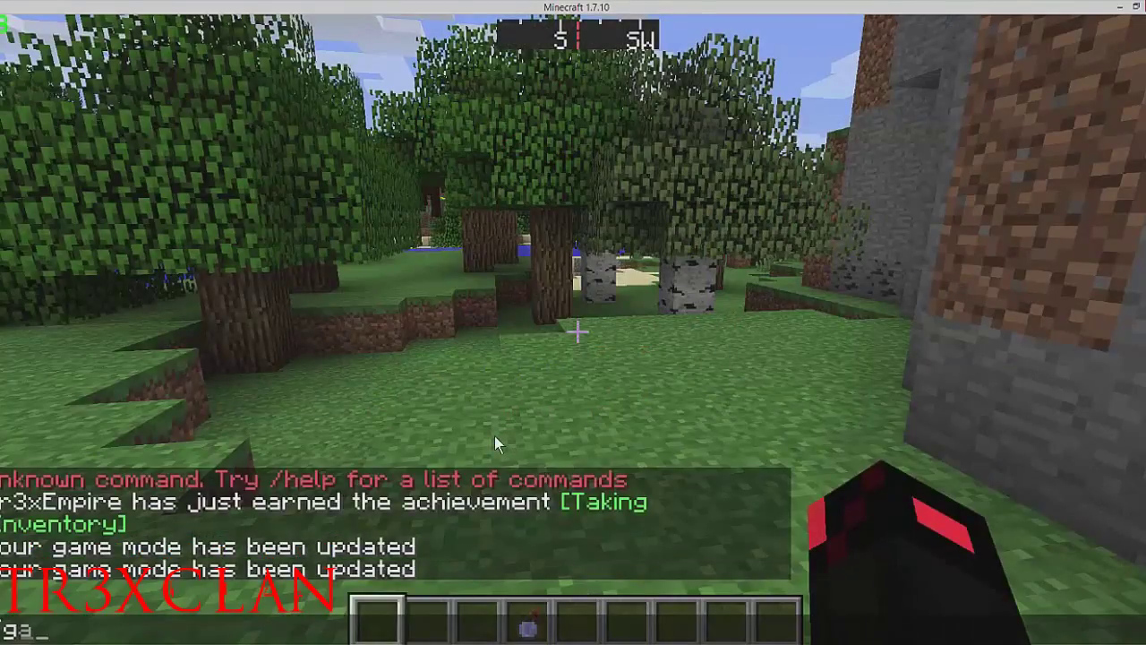
type("memode s")
key("Return")
key("4")
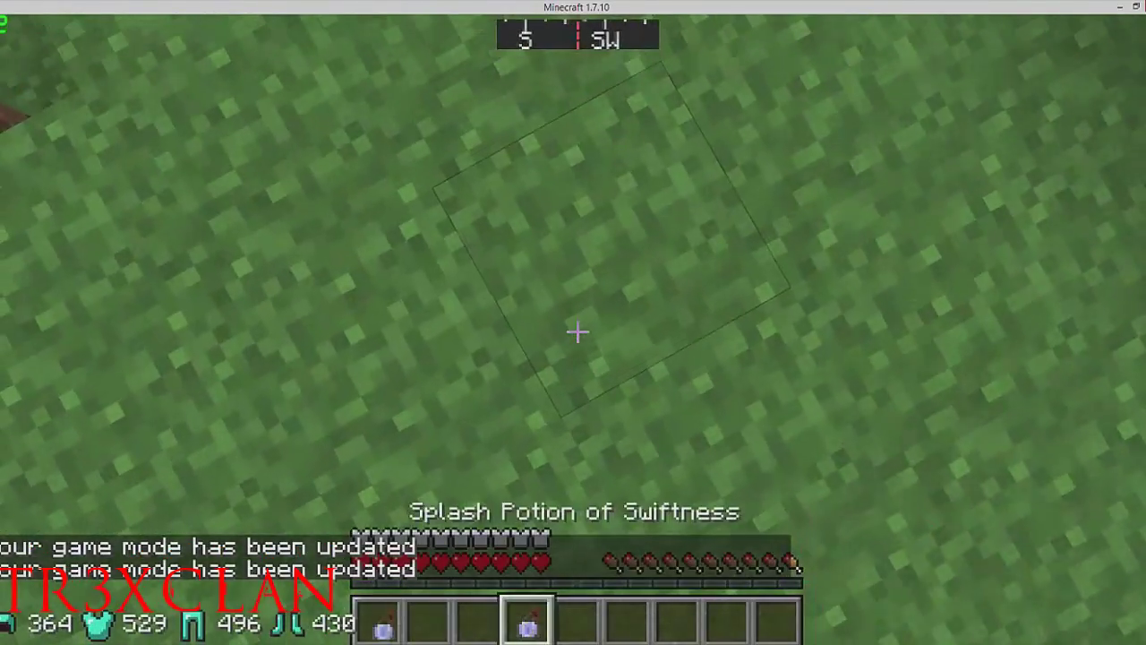
right_click(577, 331)
key("w")
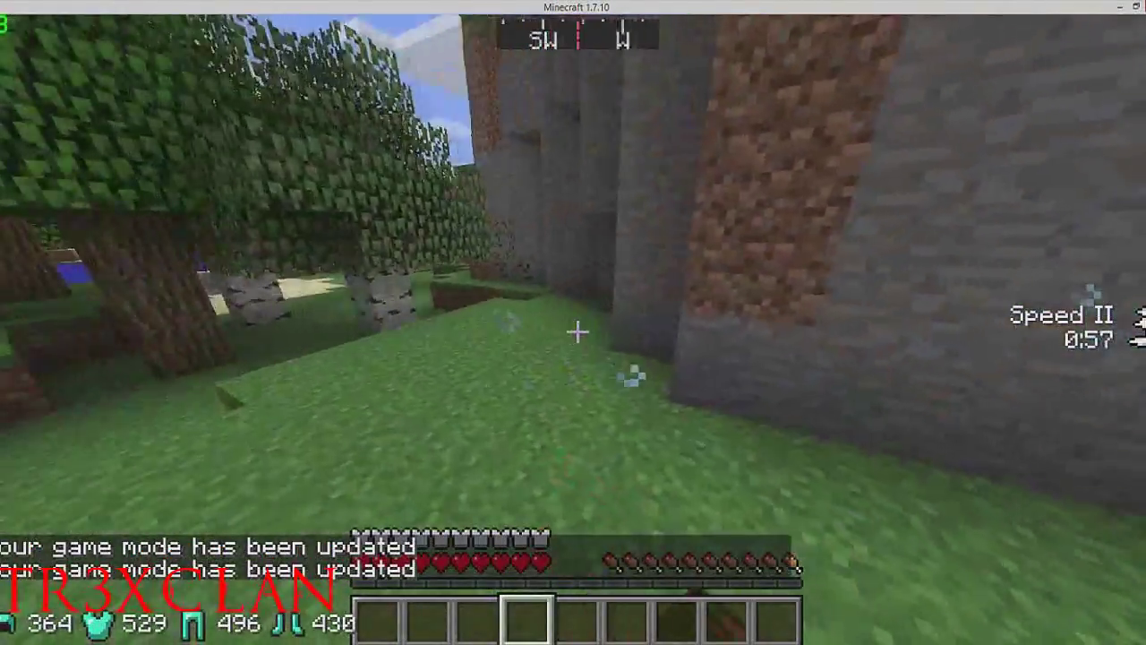
Set the GUI scale to Normal in the video settings and return to the game.
key("Escape")
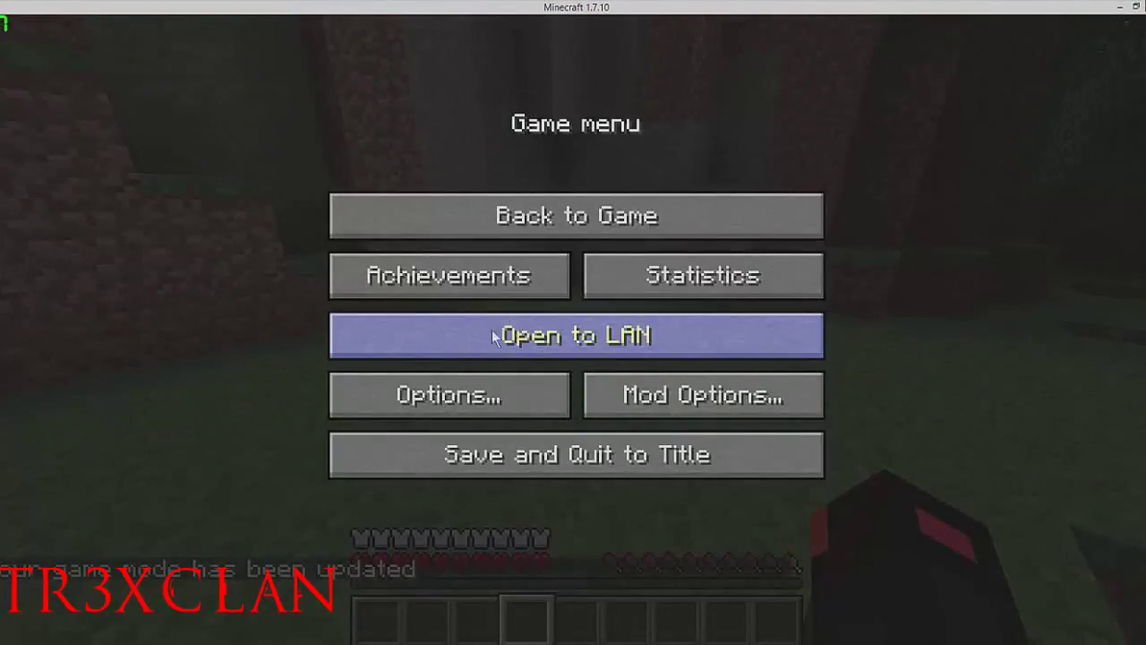
left_click(394, 393)
left_click(392, 354)
left_click(377, 320)
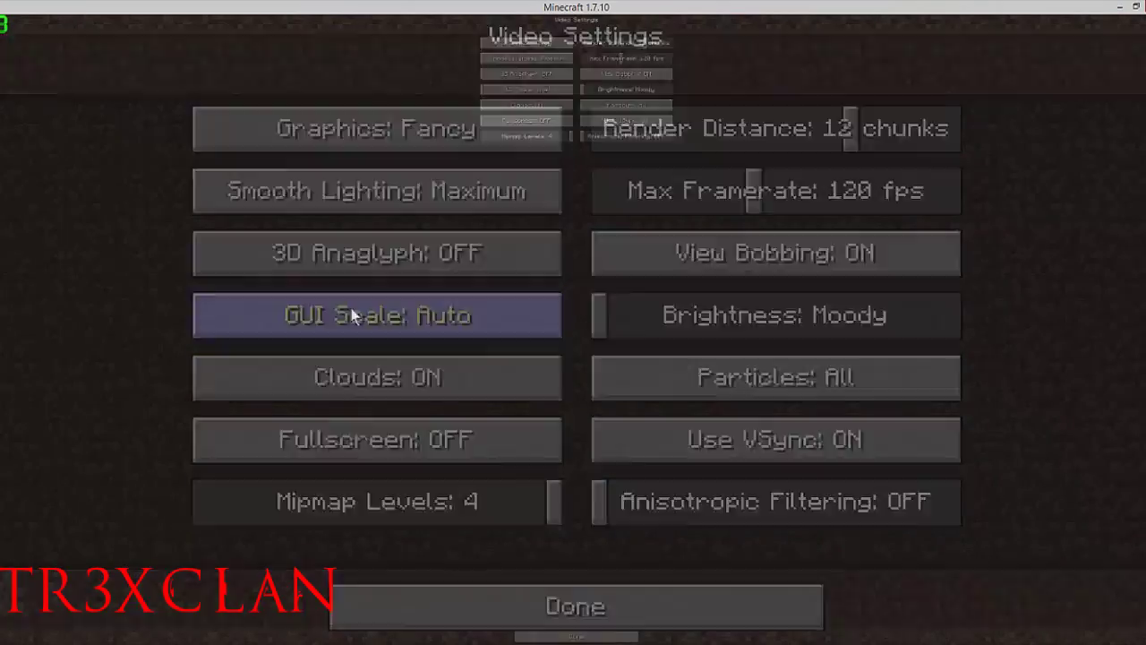
left_click(520, 88)
left_click(472, 164)
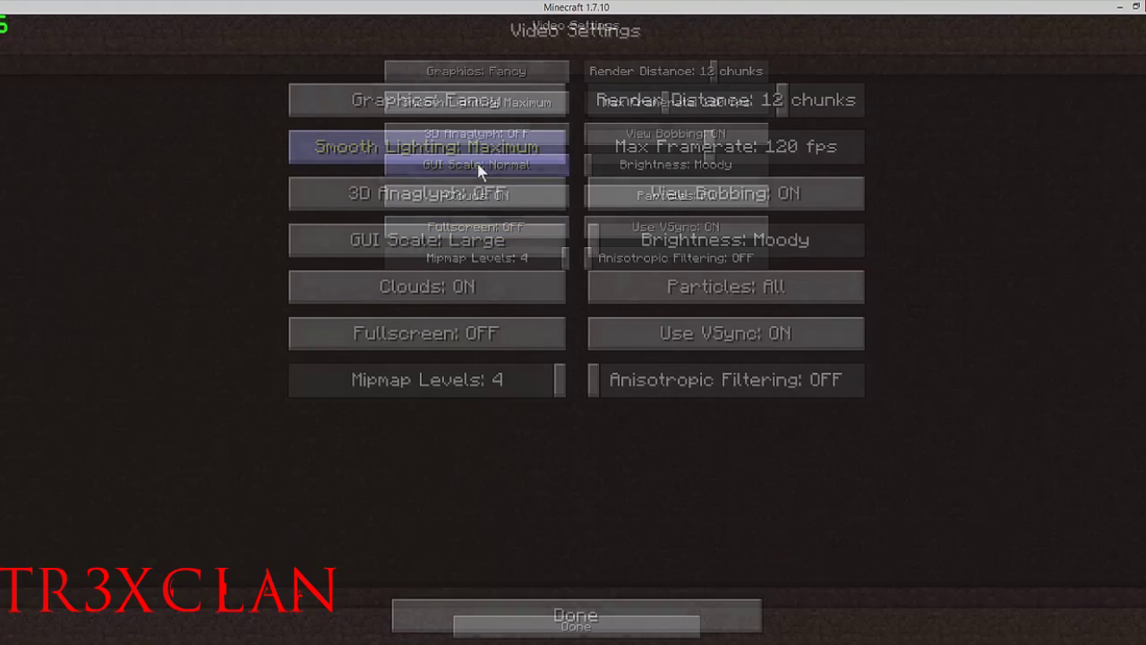
left_click(462, 257)
left_click(471, 322)
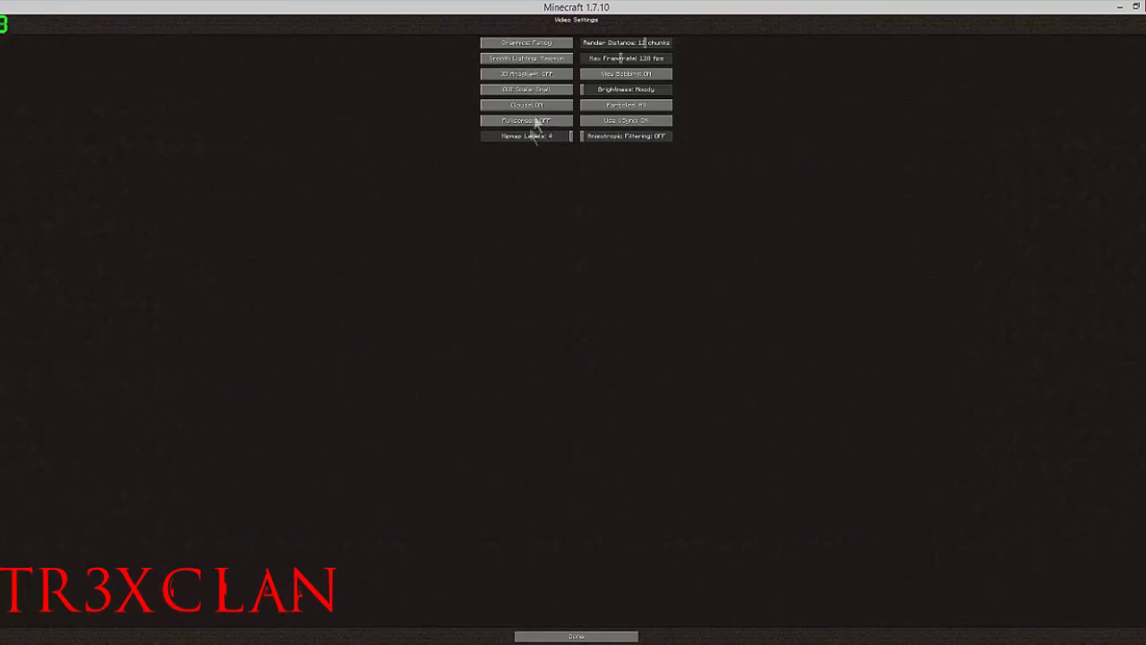
left_click(526, 91)
key("Escape")
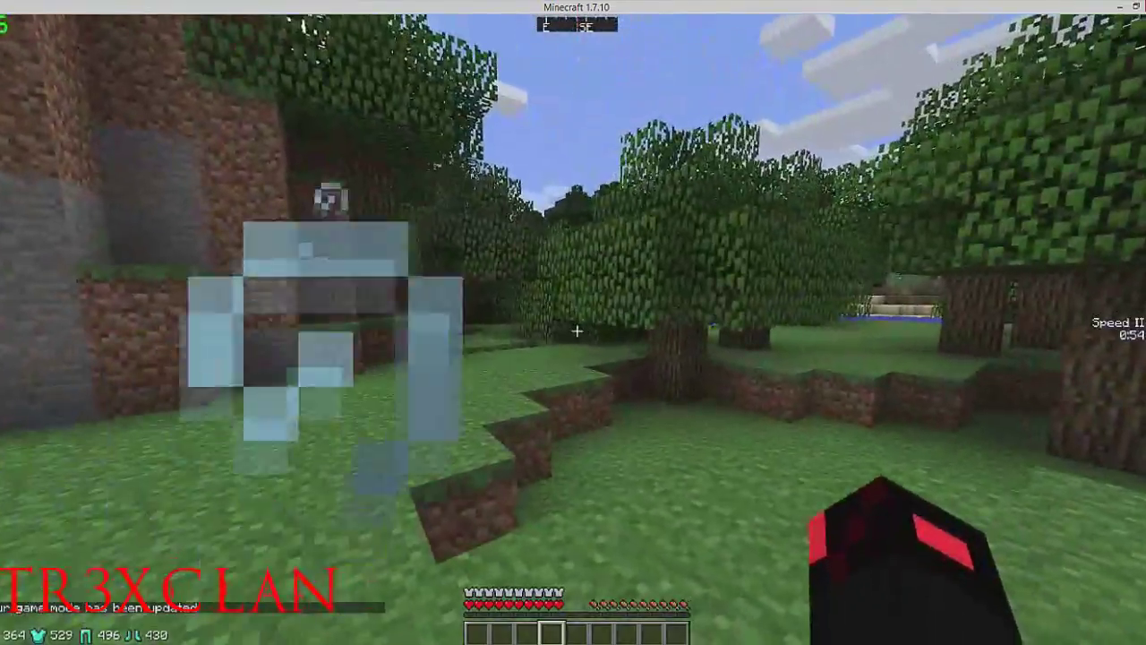
Move around the world to check the armor, compass and potion effect displays at the new GUI scale.
left_click(576, 331)
left_click(576, 331)
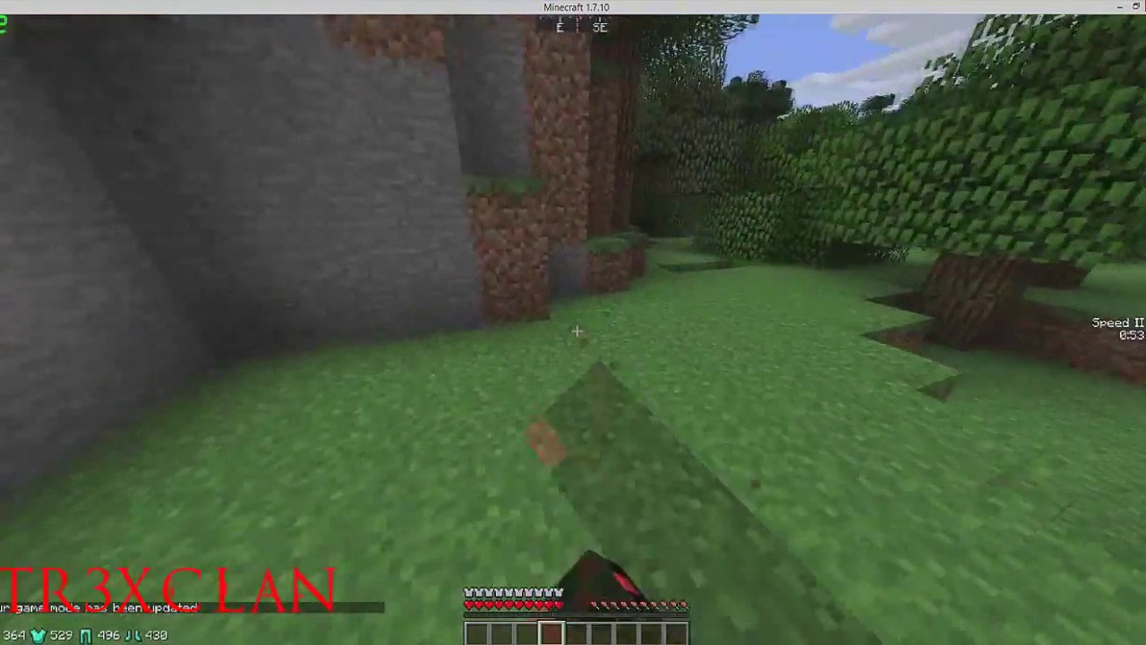
key("Escape")
key("Escape")
key("w")
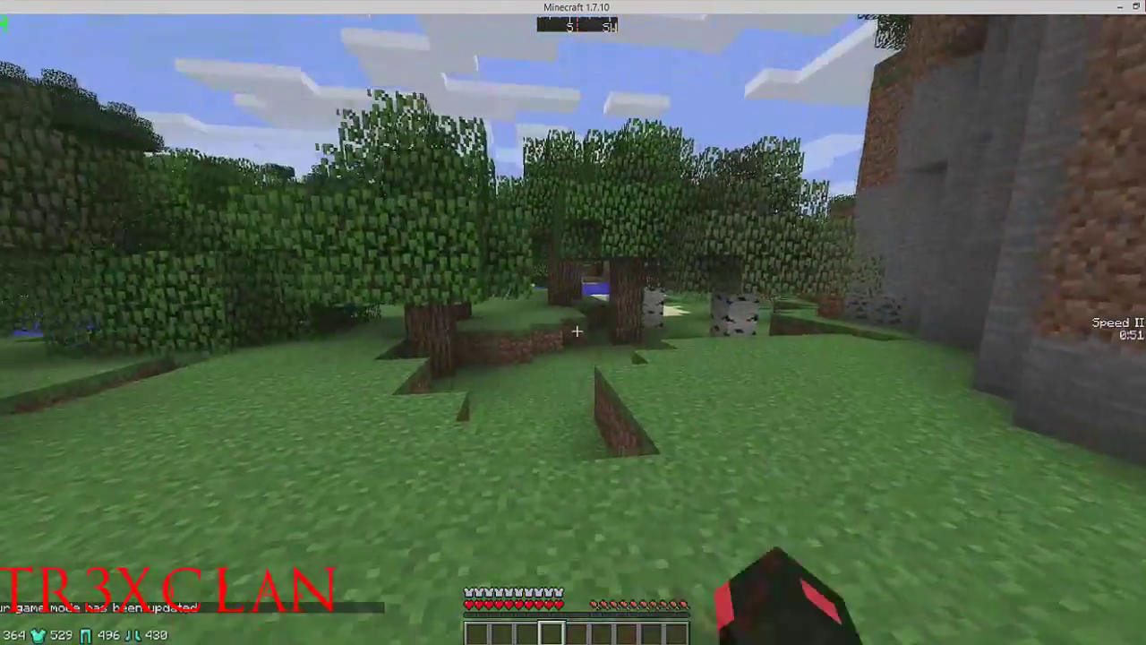
left_click(576, 332)
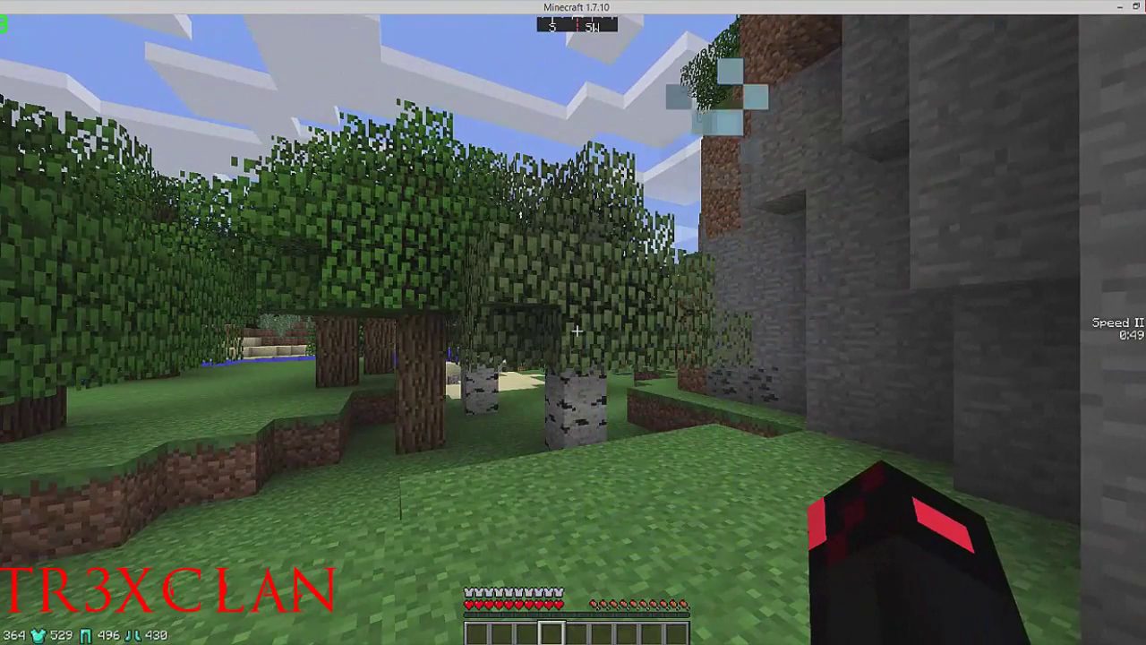
Try to open the mod configuration with the command /config.
type("/config")
key("Return")
type("w")
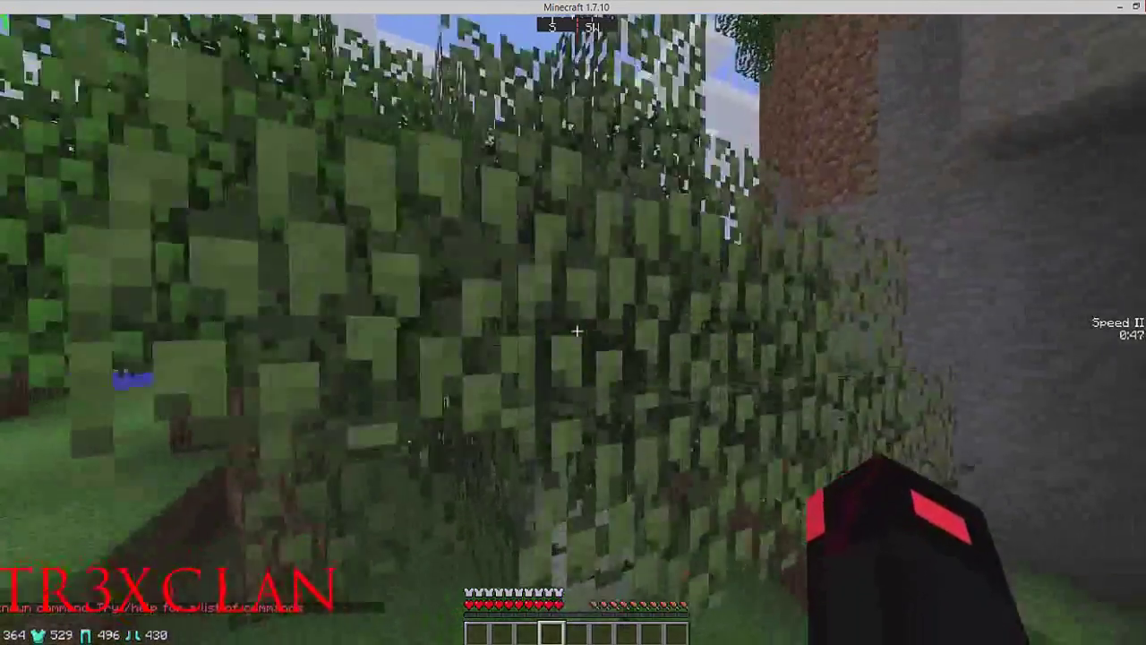
Switch the game mode to Creative by command and fly up above the forest.
type("/")
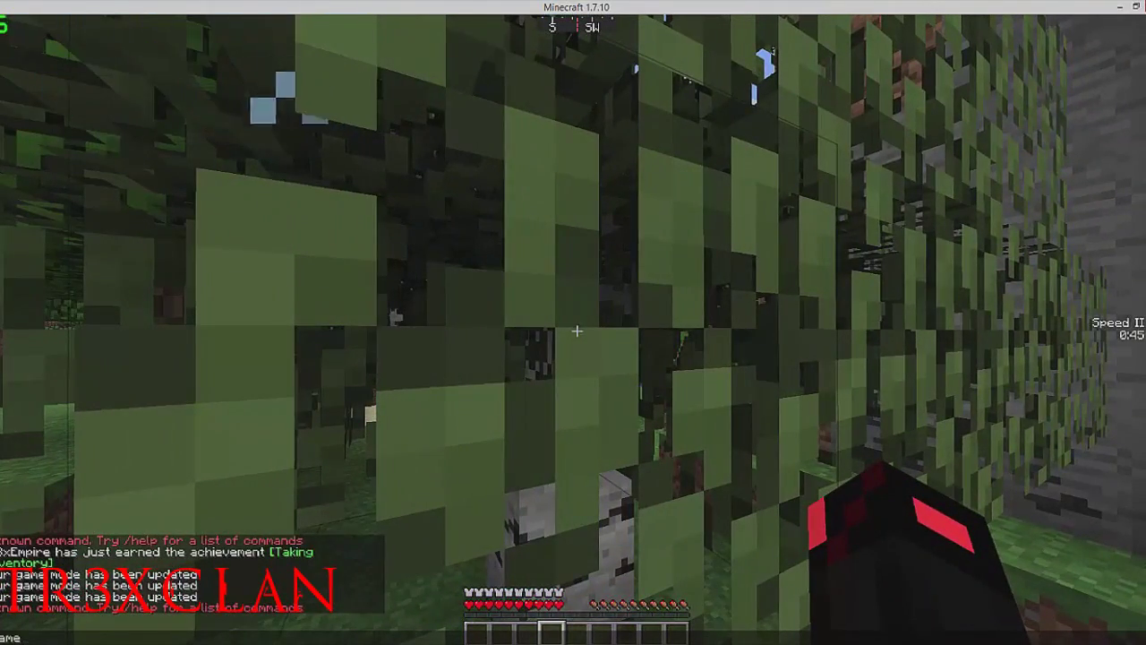
type("1")
key("Return")
key("space")
key("space")
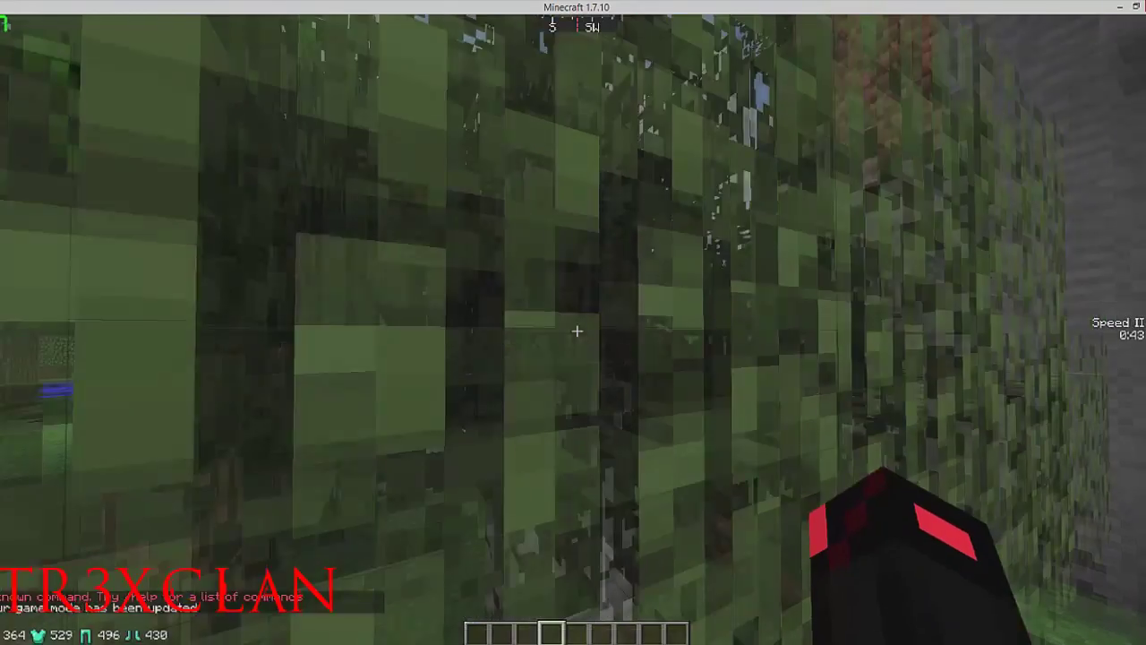
key("space")
key("w")
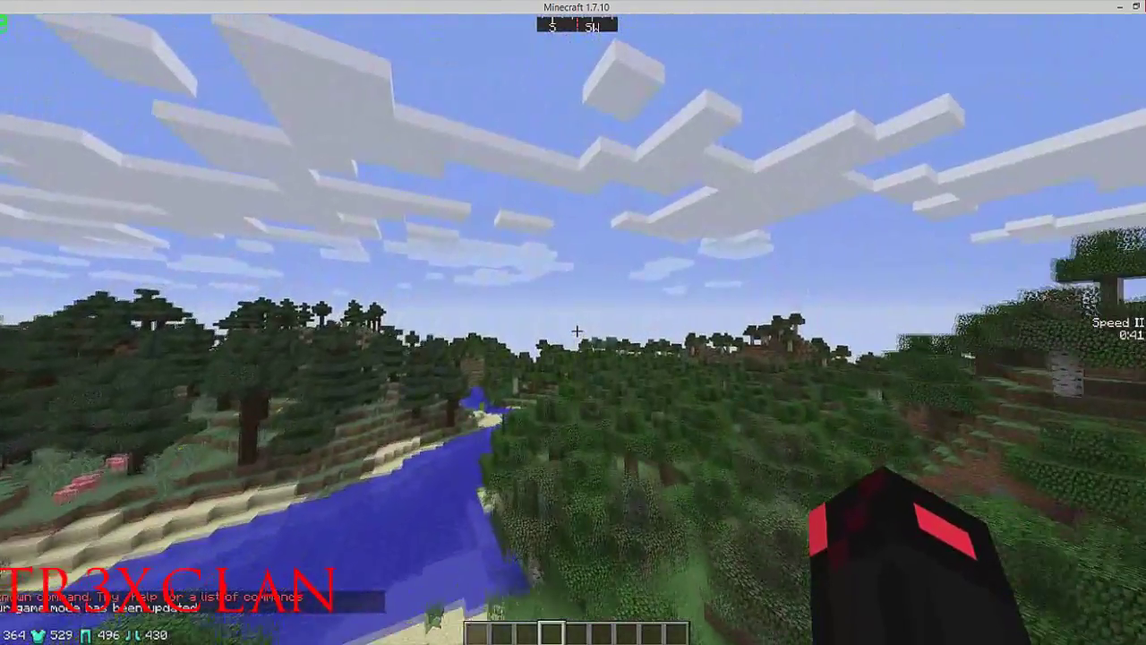